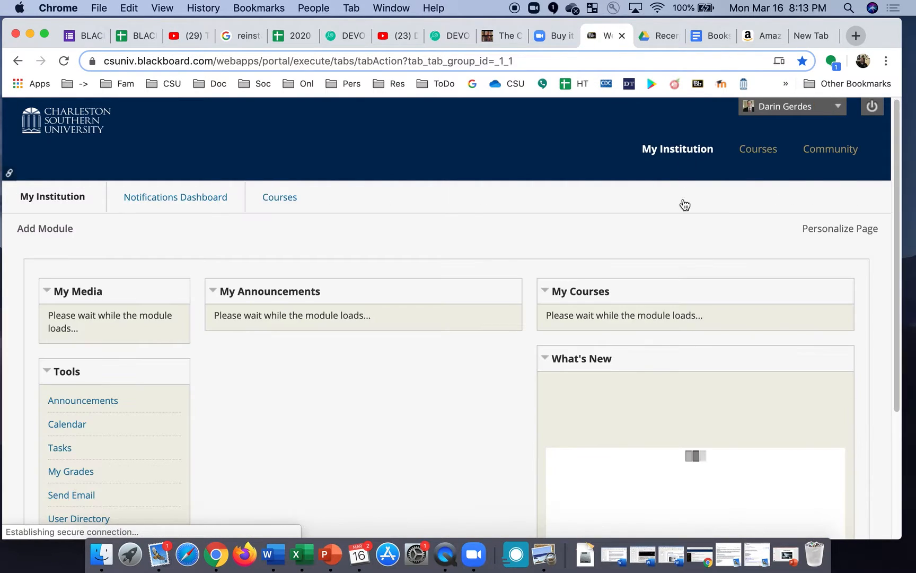
Open the BUSI.60741 Fundamentals of Leadership (2019 Fall) course from the My Courses list.
scroll(659, 360, "down", 2)
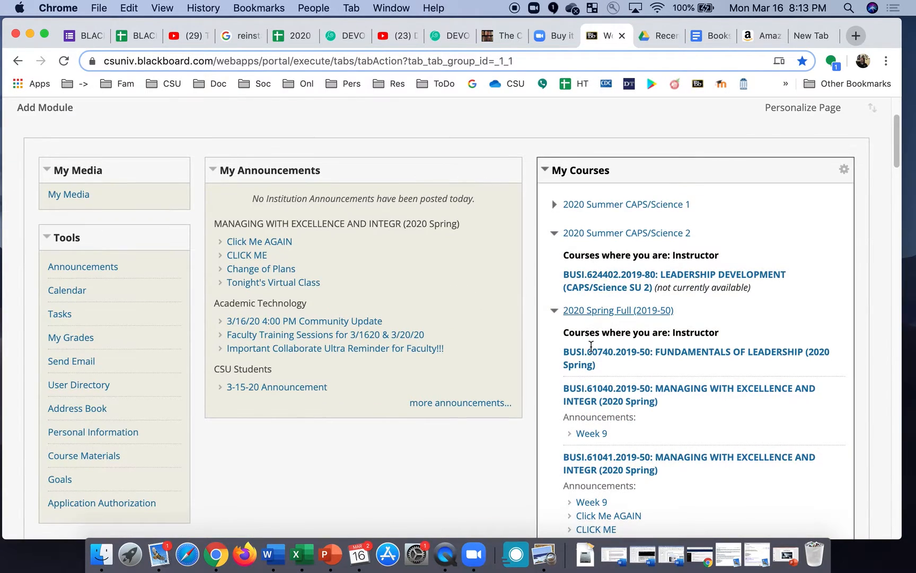
scroll(627, 392, "down", 2)
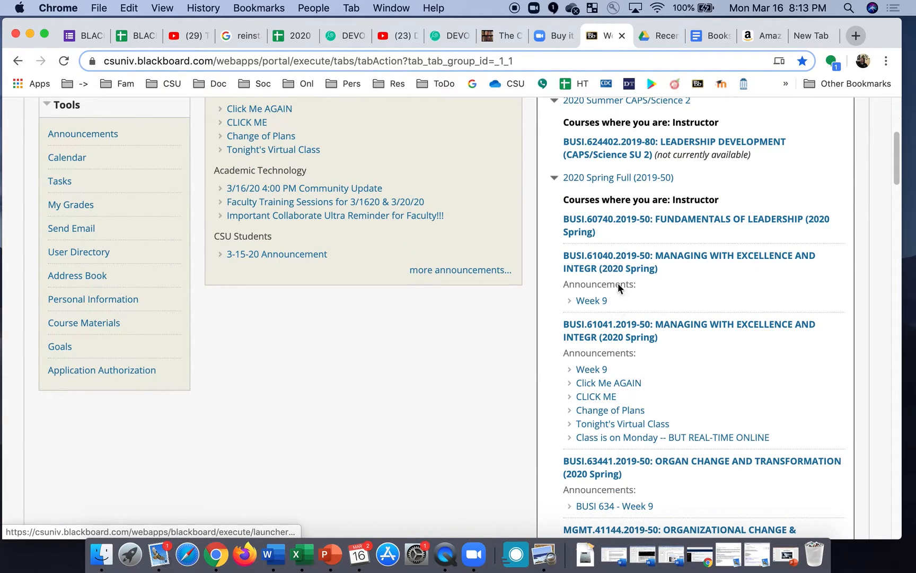
scroll(609, 369, "down", 4)
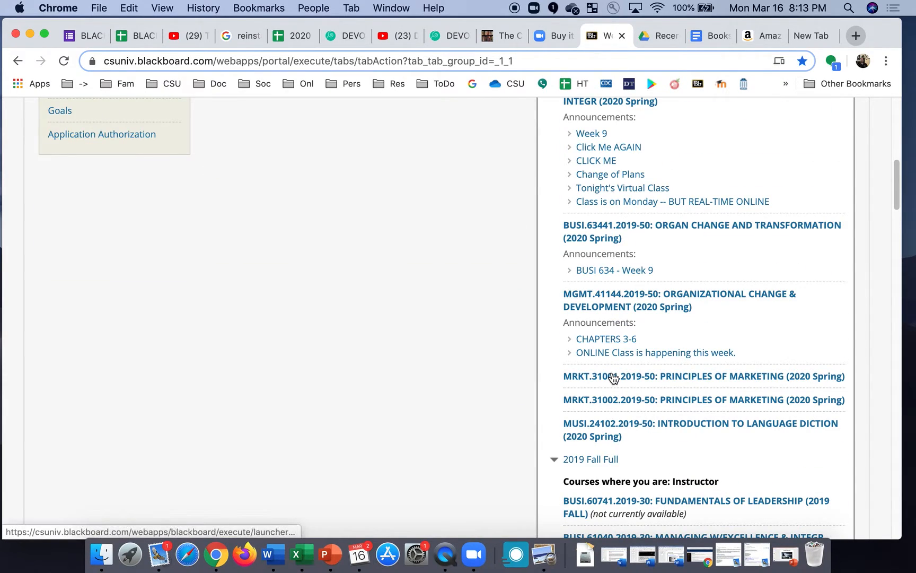
scroll(618, 383, "down", 4)
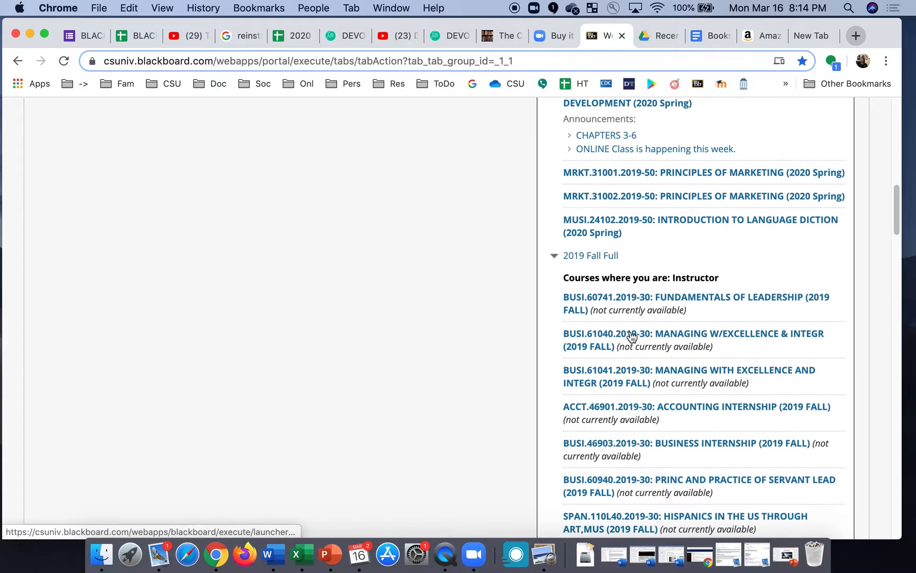
left_click(631, 302)
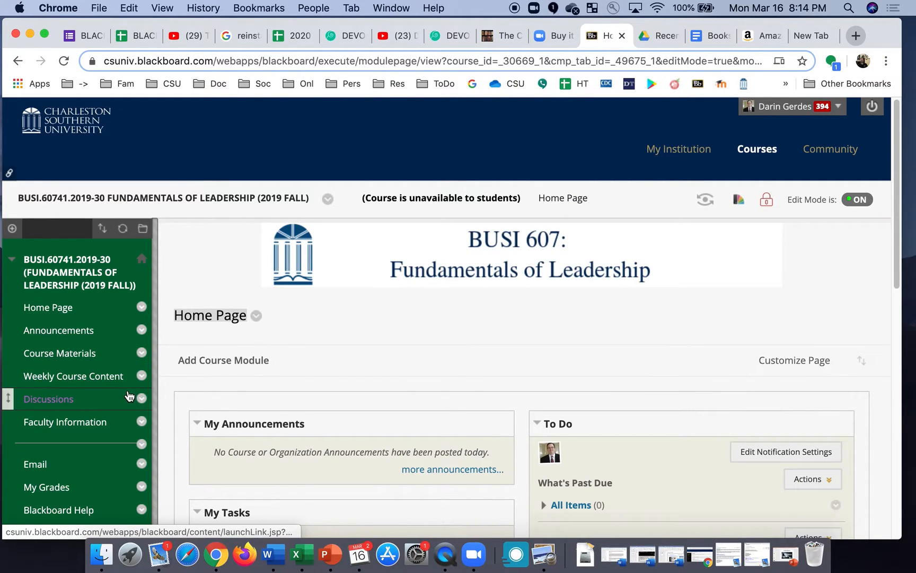
Go to Course Tools > Tests, Surveys, and Pools > Tests and start building a new test.
scroll(96, 410, "down", 10)
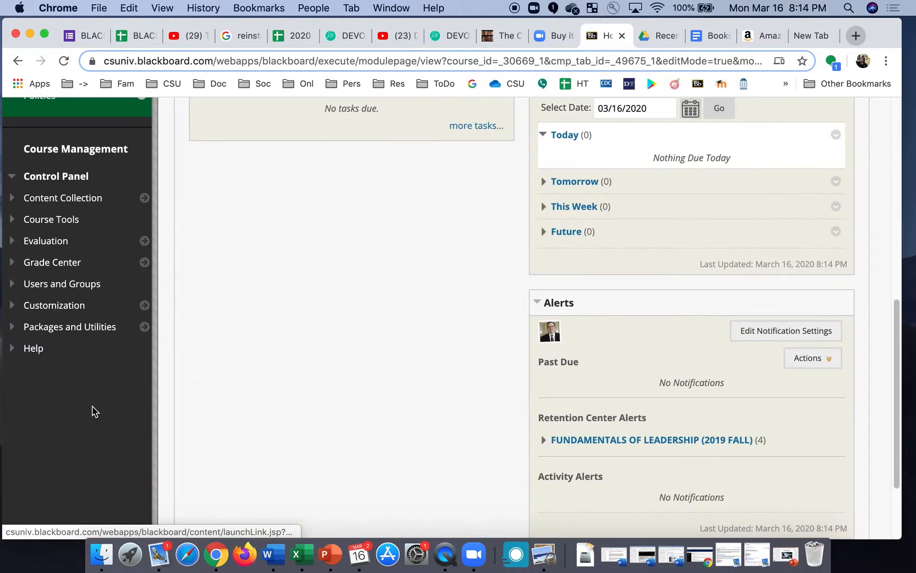
left_click(54, 223)
scroll(56, 409, "down", 7)
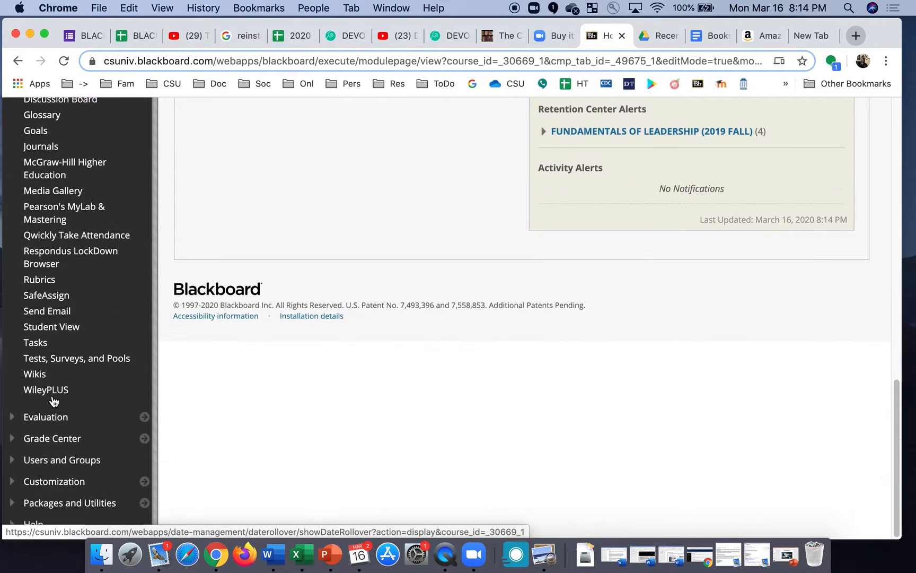
left_click(86, 361)
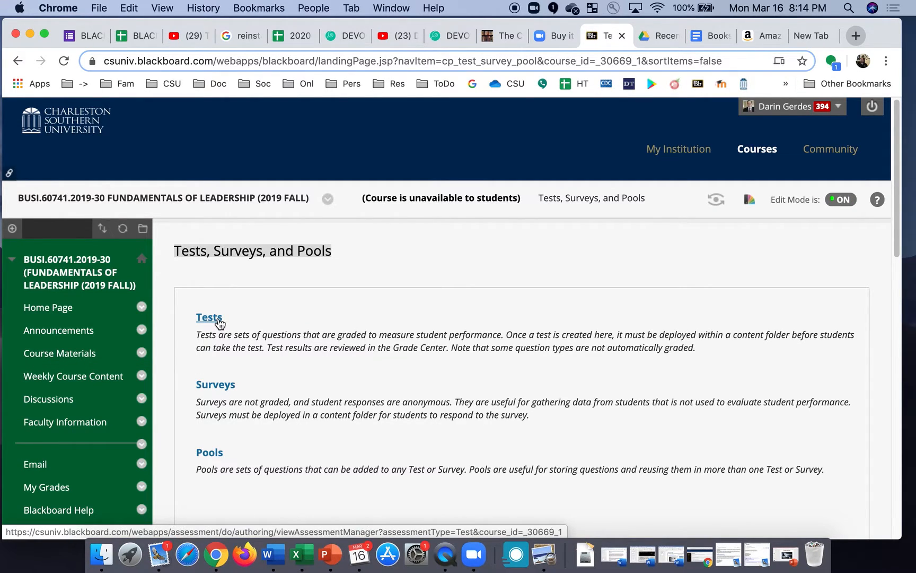
scroll(75, 441, "down", 1)
scroll(75, 442, "down", 7)
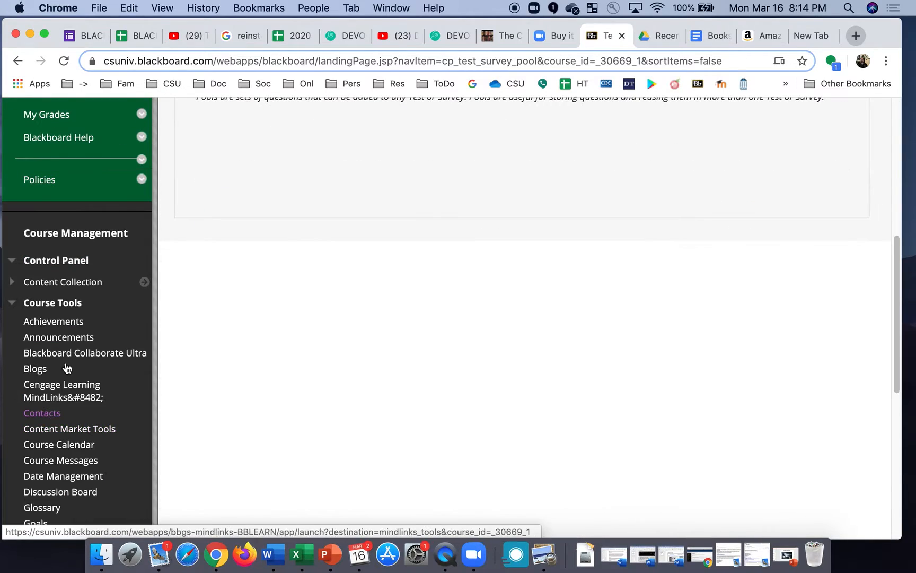
scroll(80, 429, "down", 5)
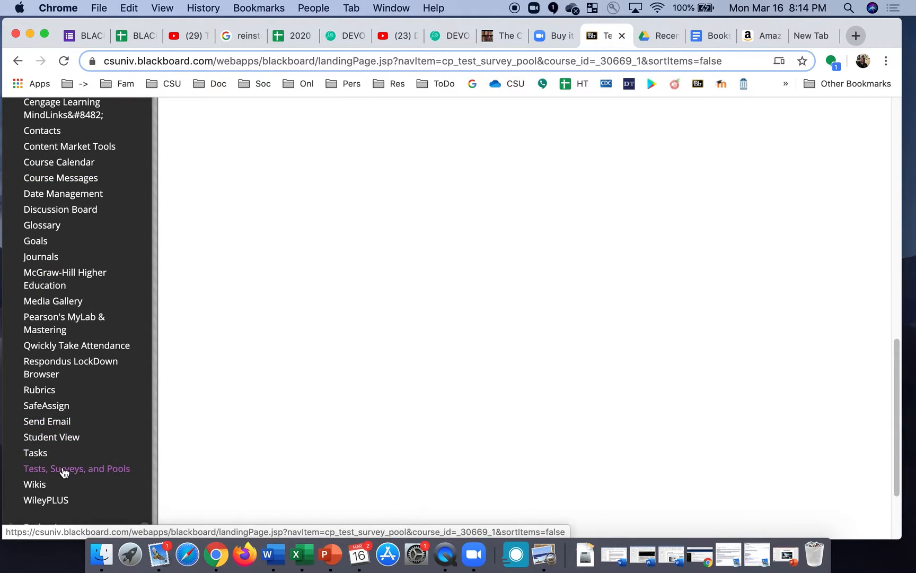
left_click(109, 472)
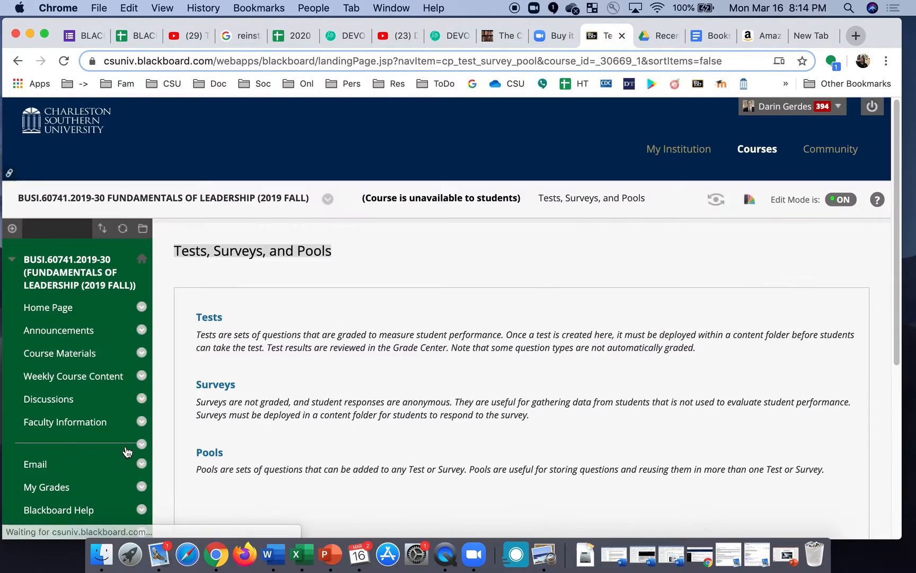
left_click(212, 318)
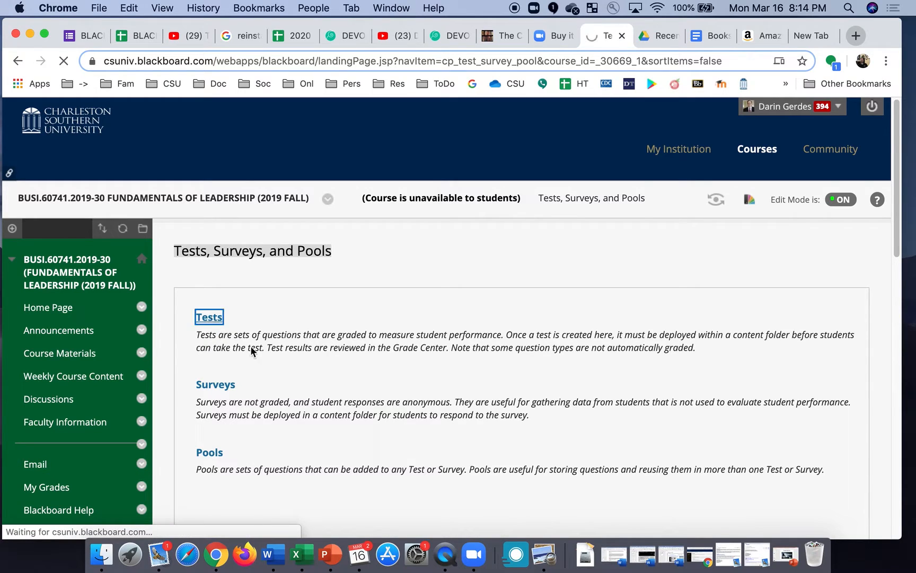
left_click(207, 316)
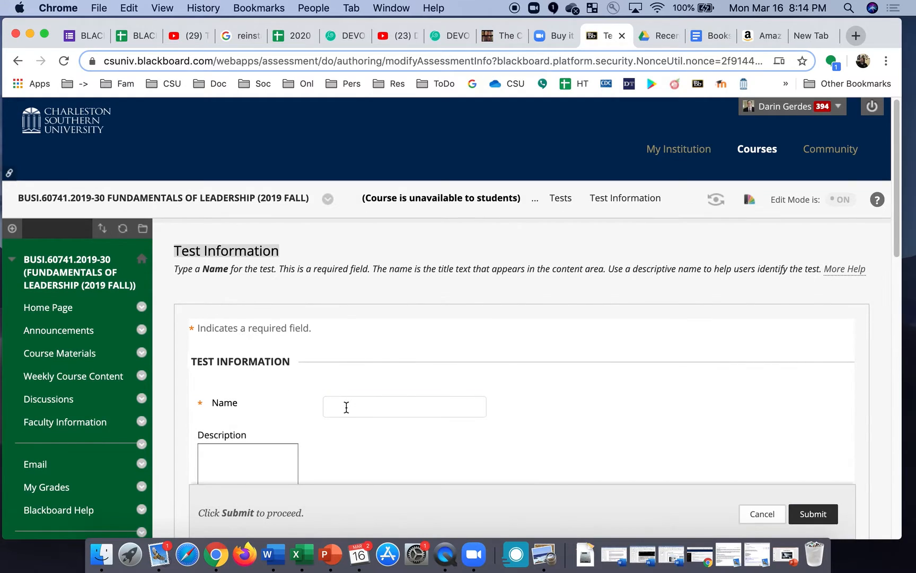
Create the test TEMP TEST with the description '3 questions 30 points.'.
left_click(346, 407)
type("TEMP TEST")
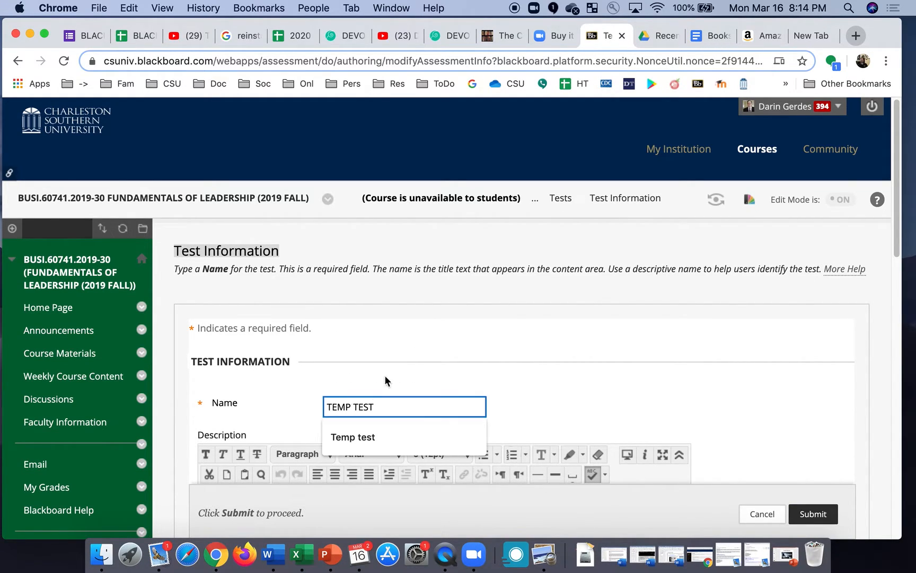
left_click(466, 370)
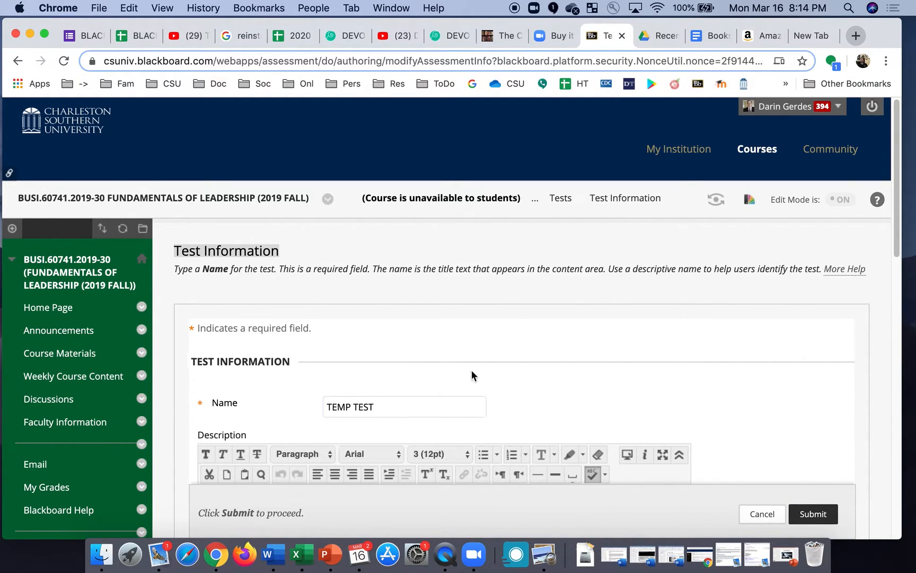
scroll(495, 393, "down", 5)
left_click(355, 313)
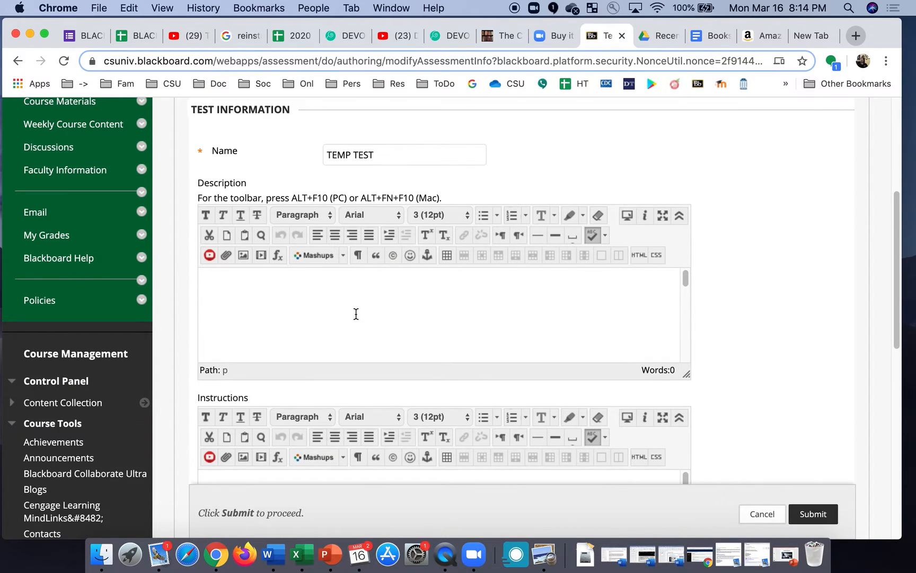
type("3 qu")
type("30 points.")
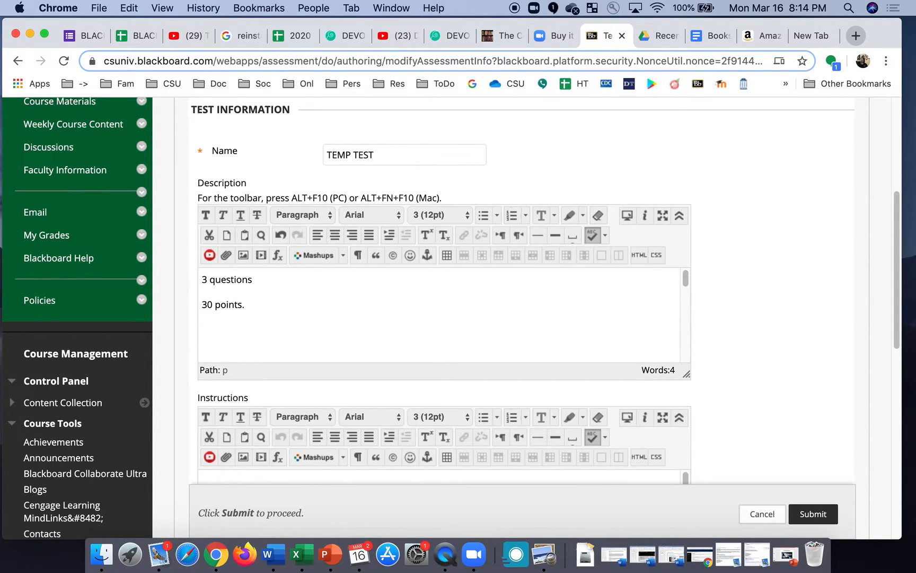
scroll(384, 395, "down", 3)
scroll(377, 404, "up", 8)
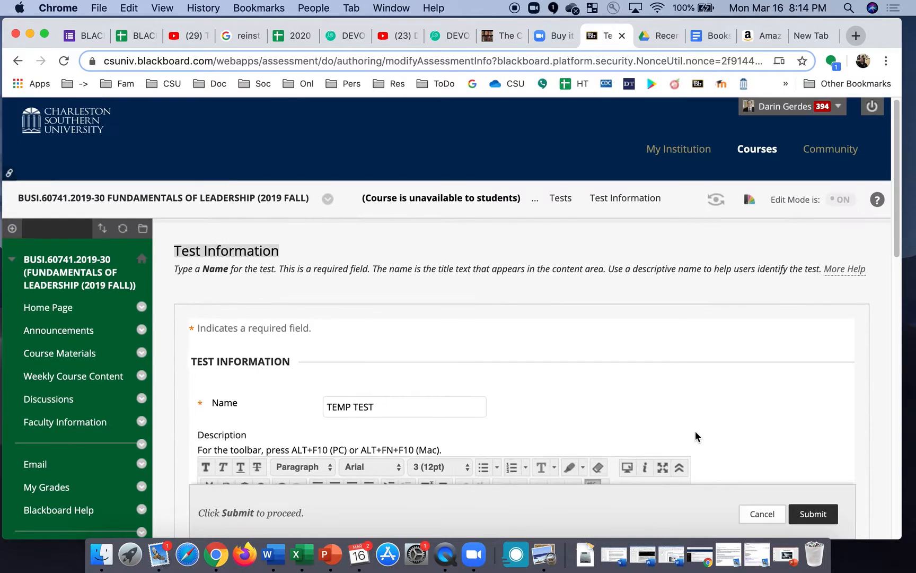
scroll(695, 434, "down", 9)
left_click(815, 431)
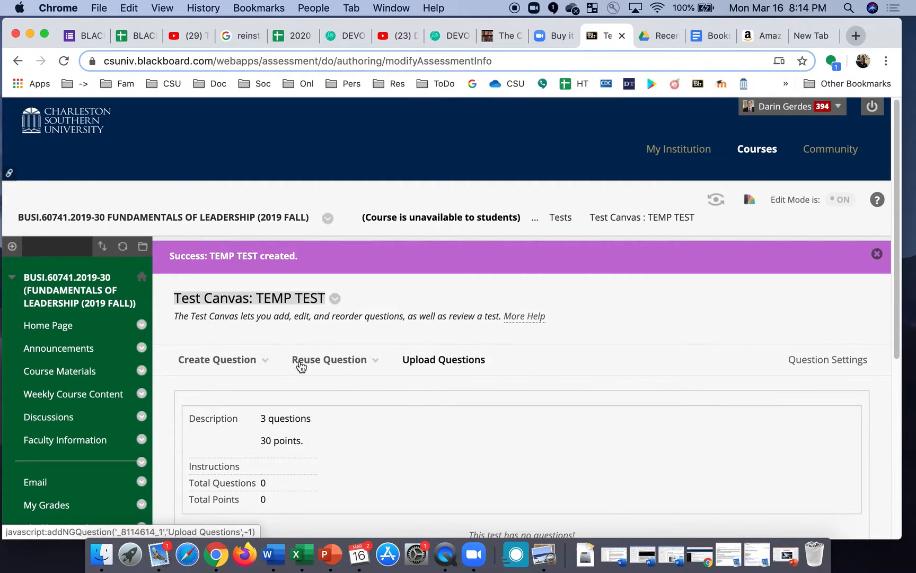
left_click(223, 360)
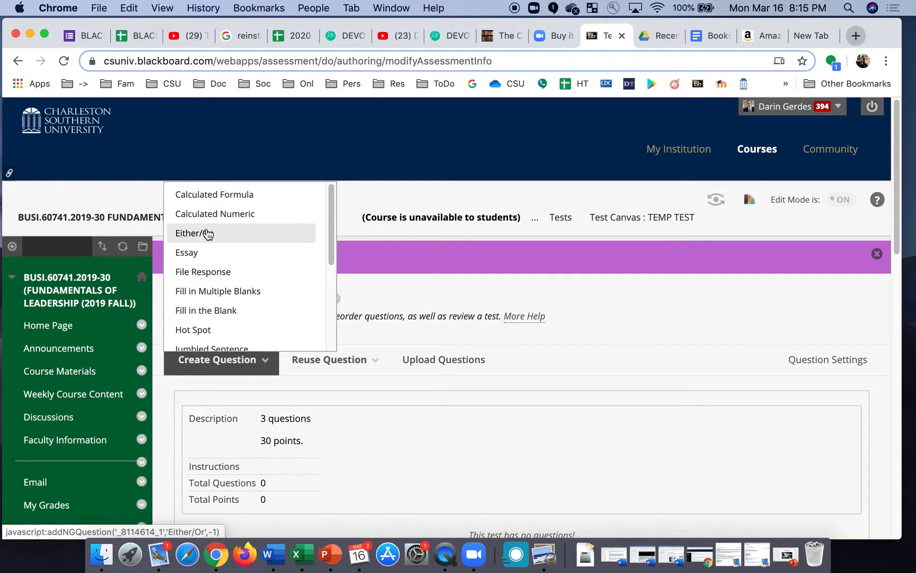
Browse the Create Question types on the TEMP TEST canvas and choose Multiple Choice.
scroll(215, 278, "down", 3)
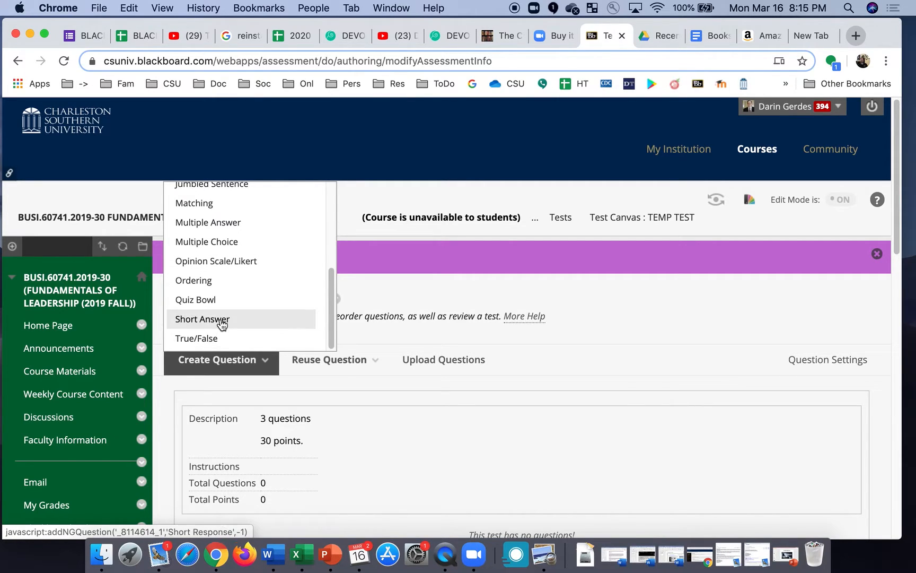
scroll(220, 324, "up", 3)
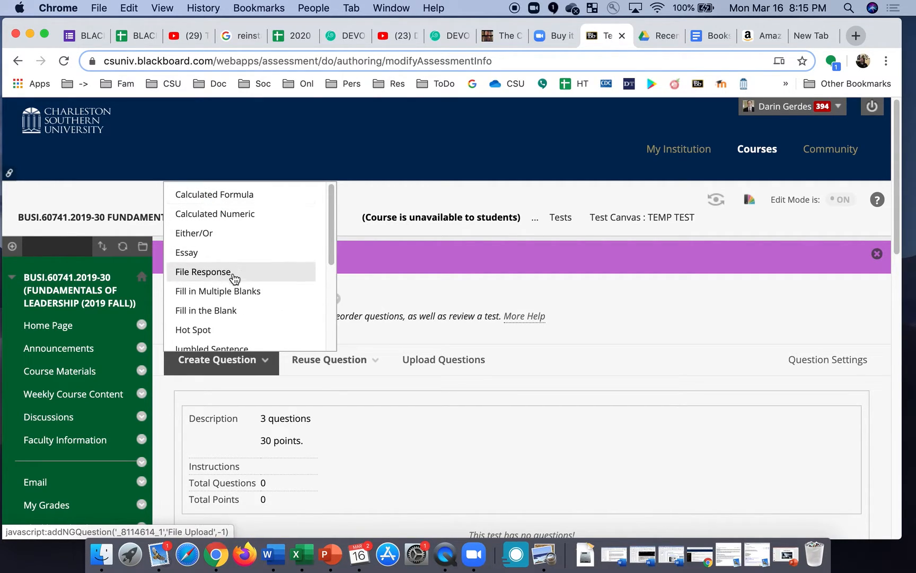
scroll(227, 335, "down", 6)
scroll(240, 297, "up", 6)
left_click(228, 360)
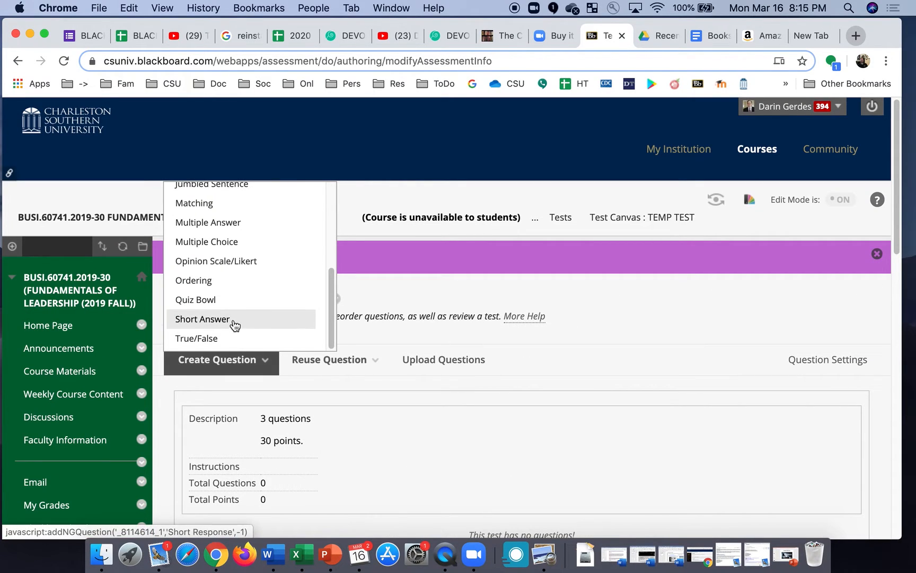
left_click(231, 242)
left_click(330, 360)
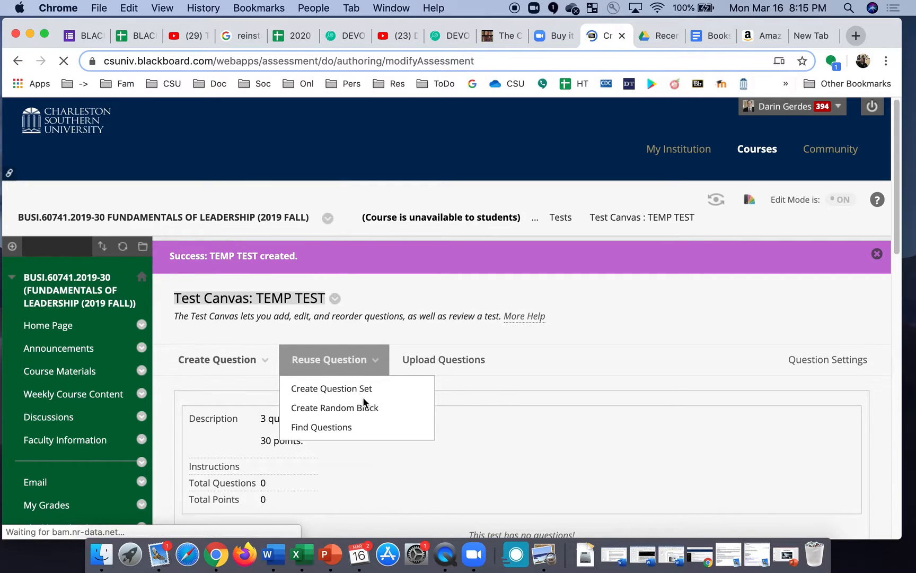
Cancel the Scenario 11 Multiple Choice draft and bring up the question-type list again.
left_click(360, 427)
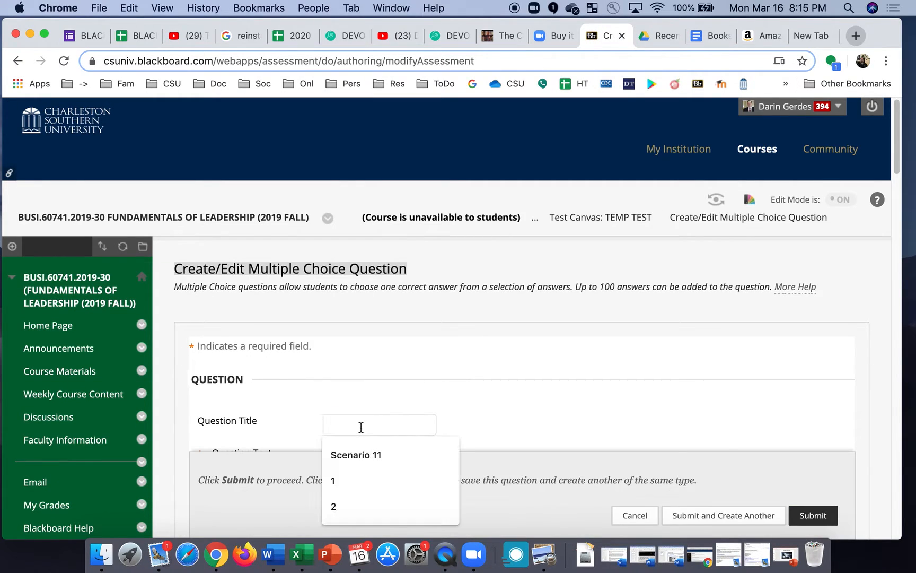
key("Down")
key("Return")
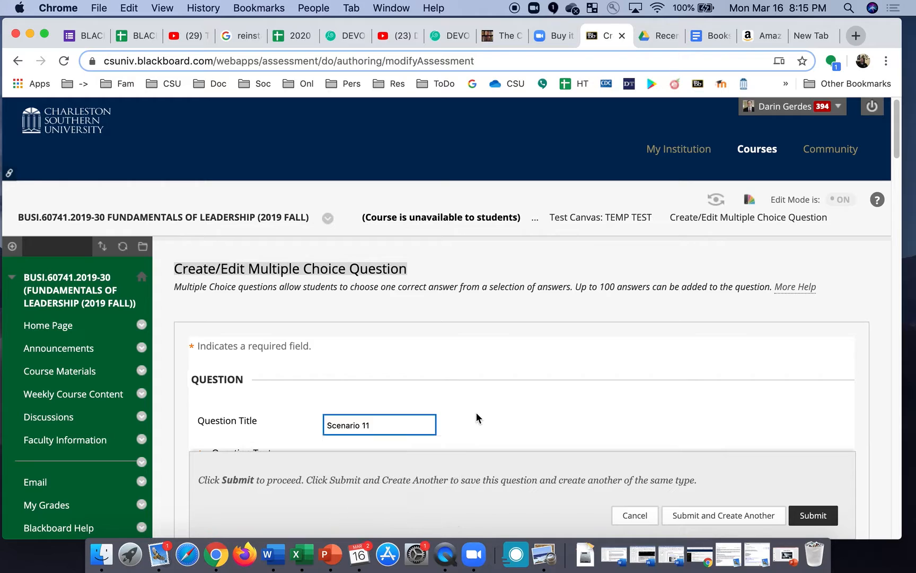
left_click(343, 426)
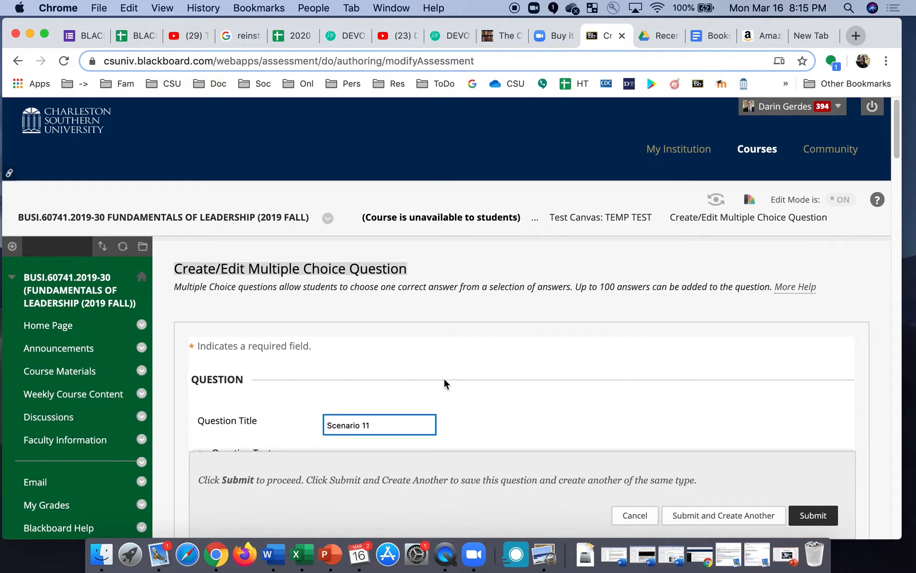
left_click(636, 517)
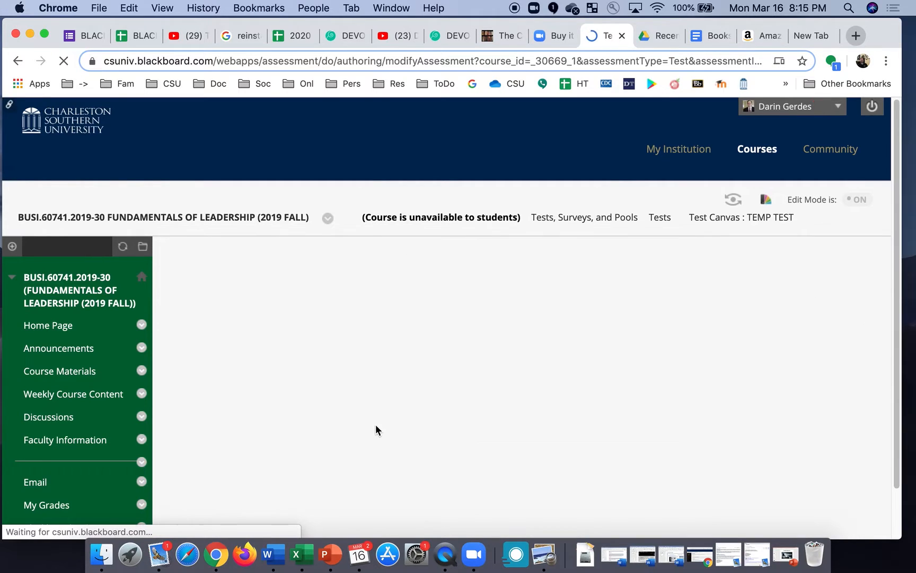
left_click(249, 340)
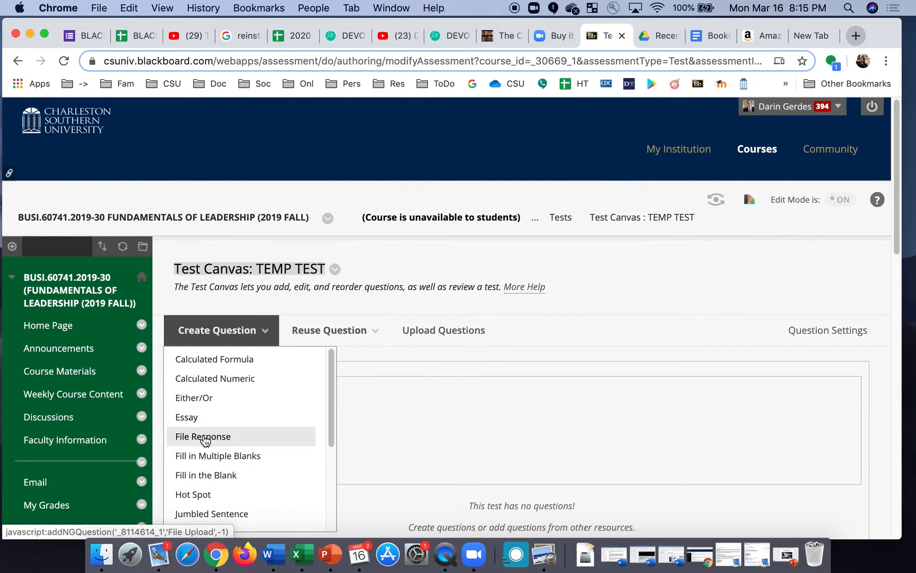
scroll(207, 467, "down", 3)
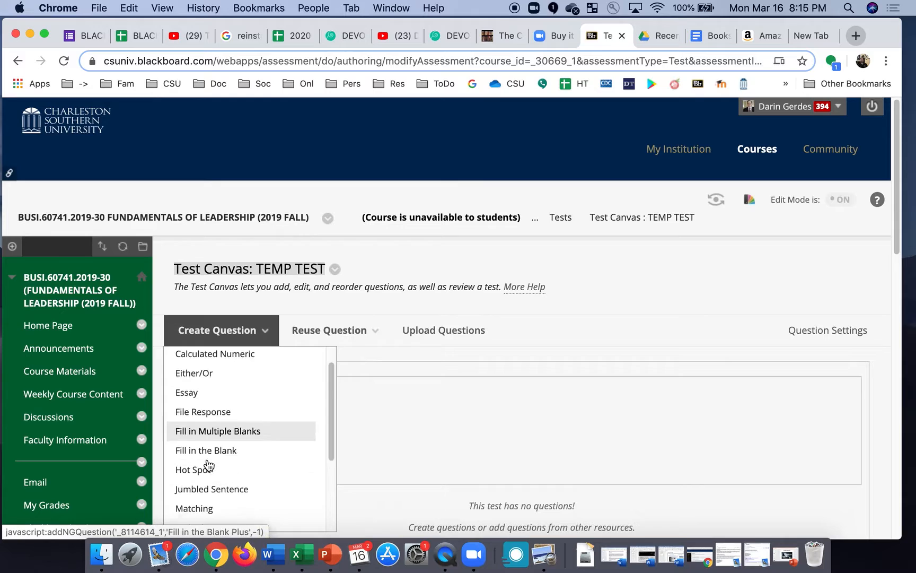
Start a Multiple Choice question titled 1 asking 'Who was the first president?'.
left_click(220, 489)
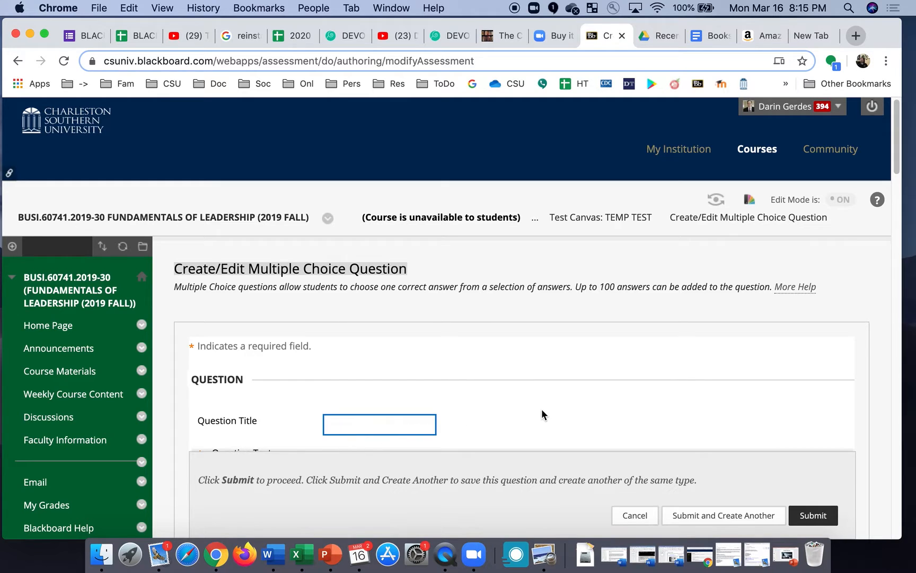
type("1")
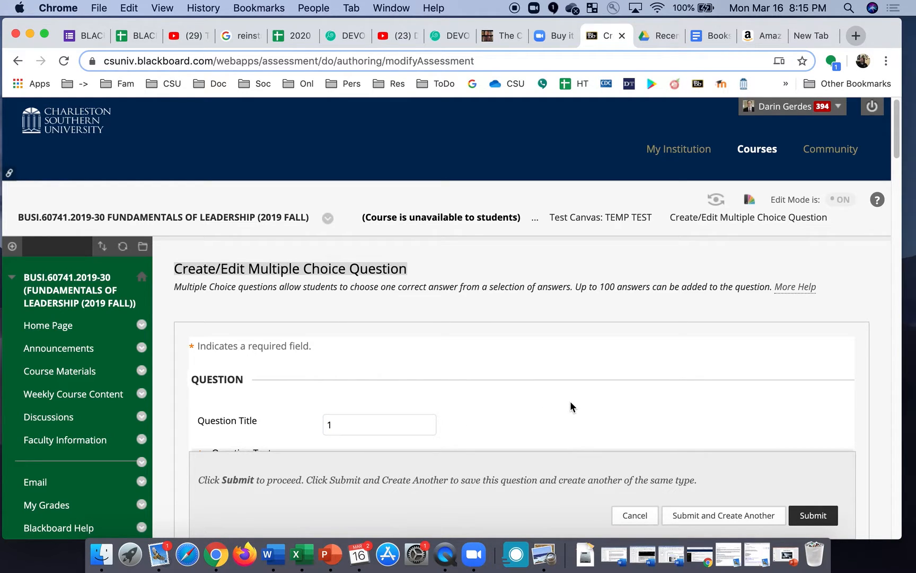
scroll(569, 405, "down", 6)
left_click(440, 242)
type("Who was the ")
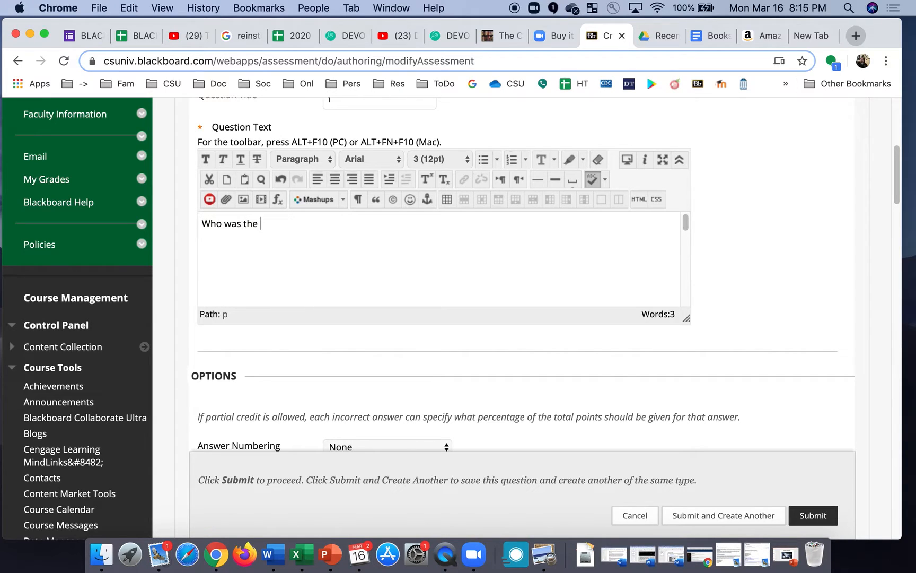
type("first president?")
scroll(439, 258, "down", 4)
scroll(440, 259, "up", 4)
scroll(558, 353, "down", 10)
Enter four answer choices with George Washington as the correct Answer 1, and submit the question.
left_click(493, 352)
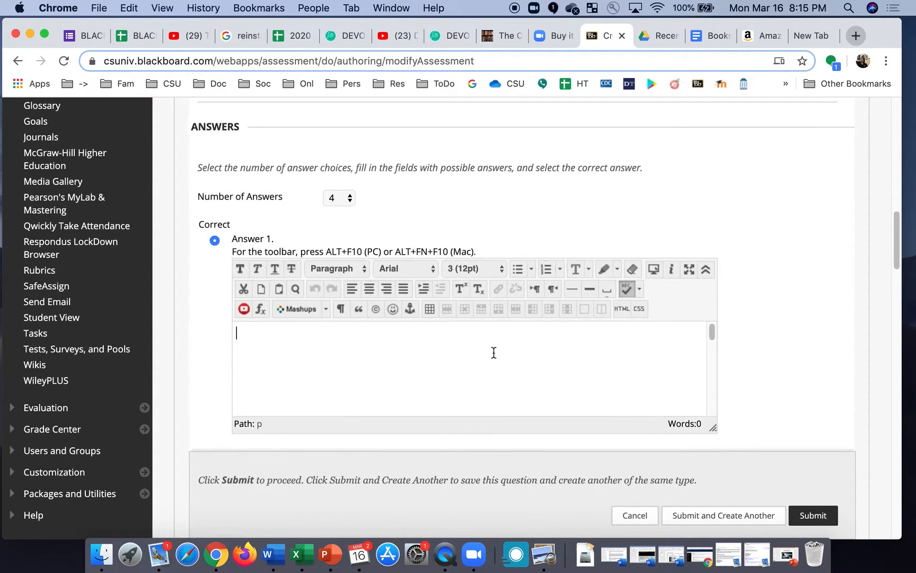
type("George wa")
key("BackSpace")
key("BackSpace")
key("BackSpace")
key("BackSpace")
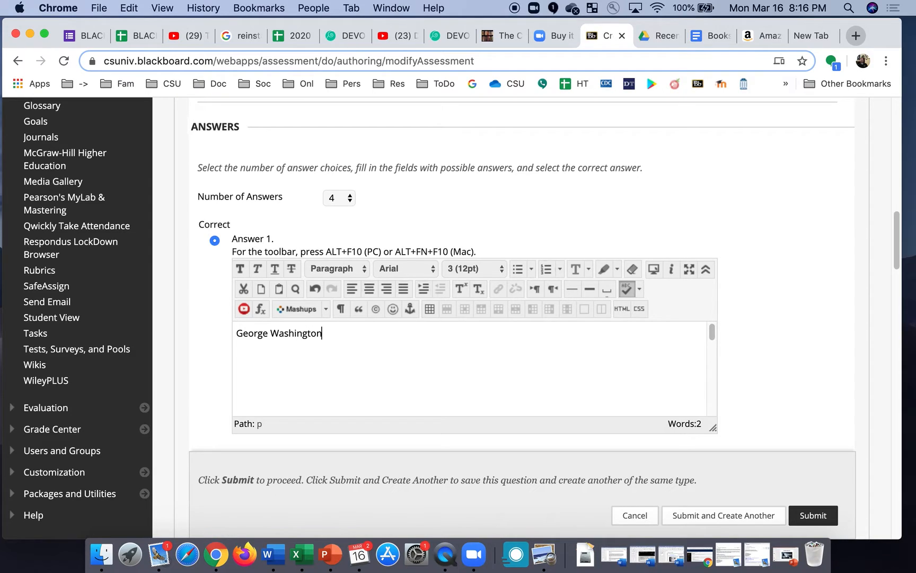
scroll(499, 352, "down", 3)
scroll(500, 353, "up", 3)
scroll(814, 357, "down", 5)
left_click(552, 389)
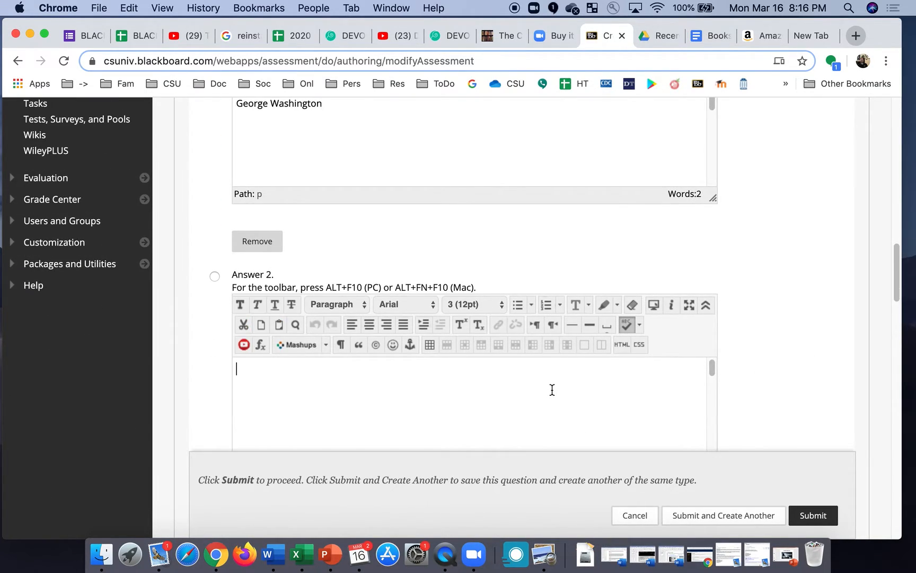
type("B")
scroll(806, 340, "down", 8)
left_click(625, 360)
type("Abe Lincoln")
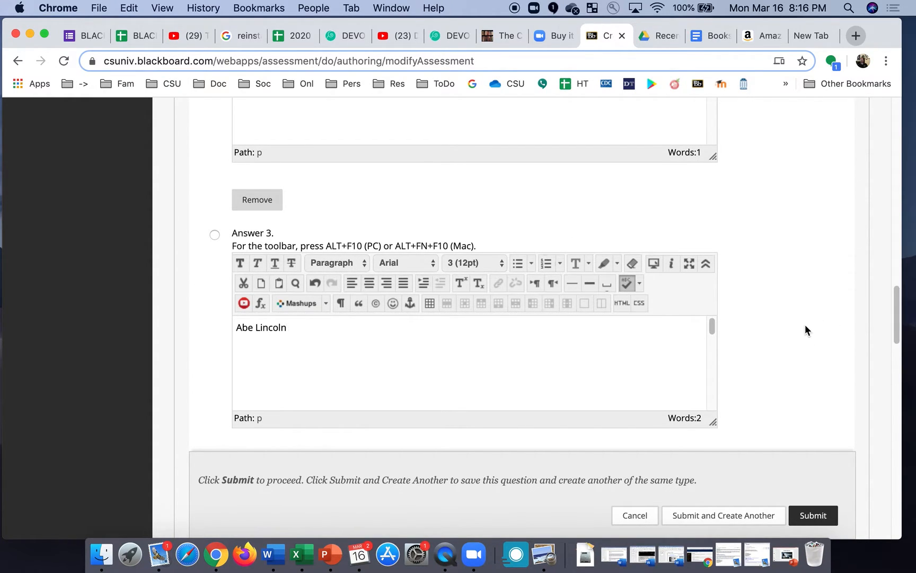
scroll(804, 330, "down", 5)
left_click(531, 424)
type("Dr. Hunter")
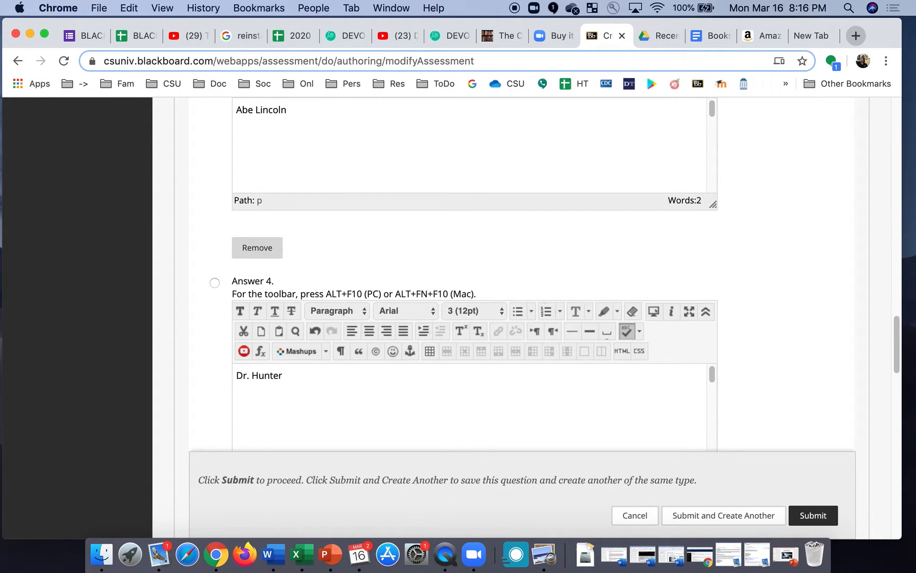
scroll(817, 390, "down", 5)
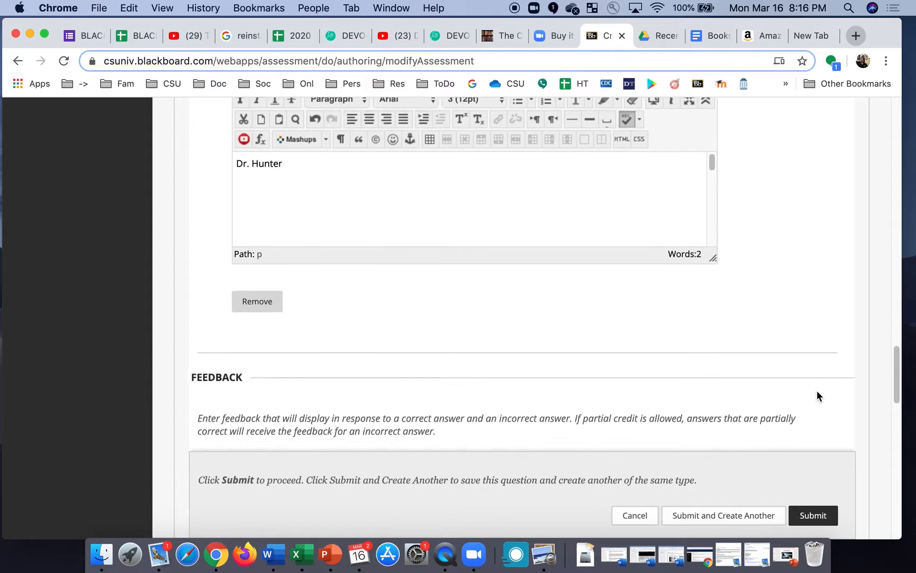
scroll(778, 374, "down", 5)
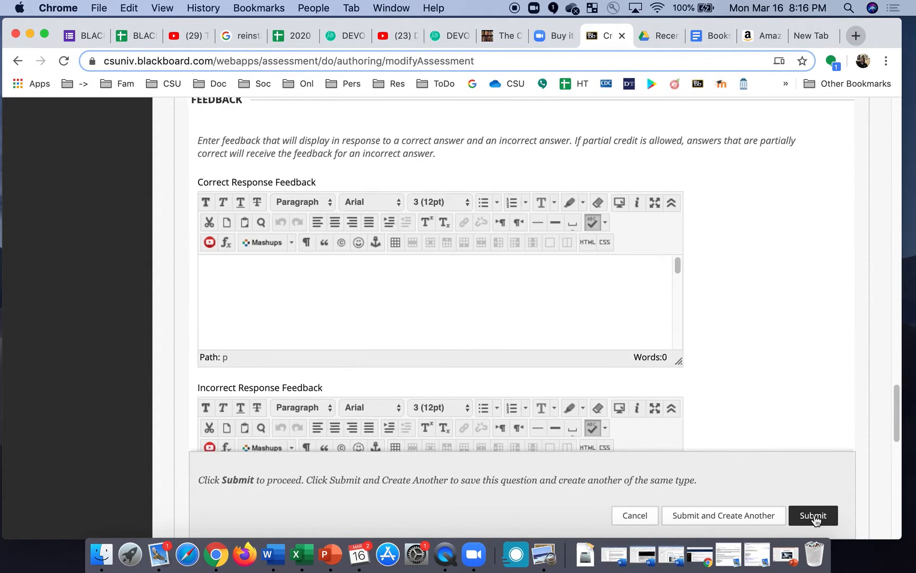
left_click(816, 519)
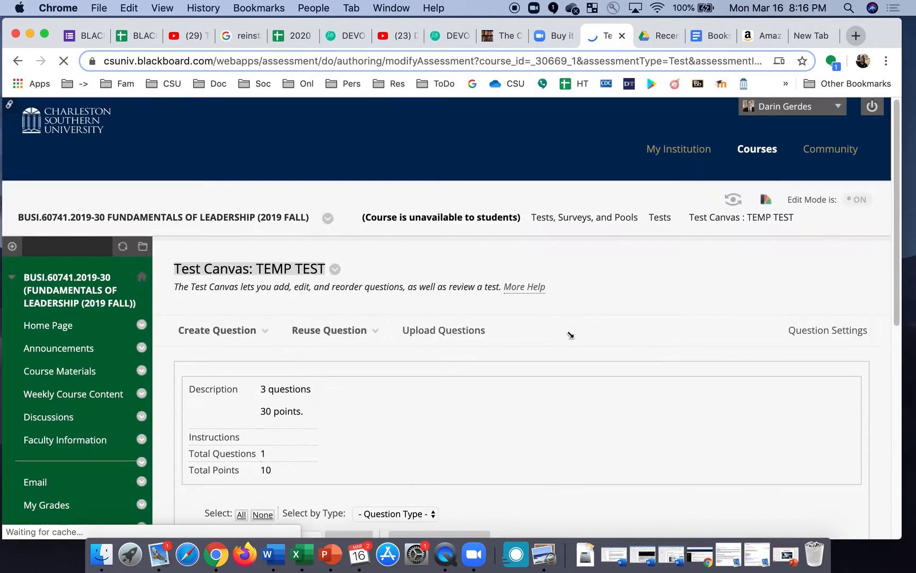
Start Multiple Choice question 2 with title 2 and text 'What is your professor?'.
scroll(387, 354, "down", 2)
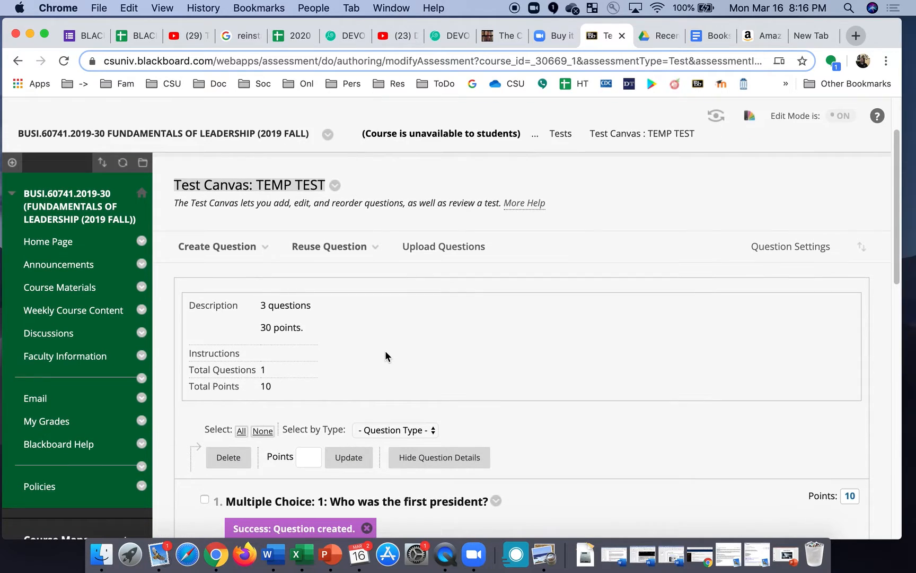
left_click(259, 254)
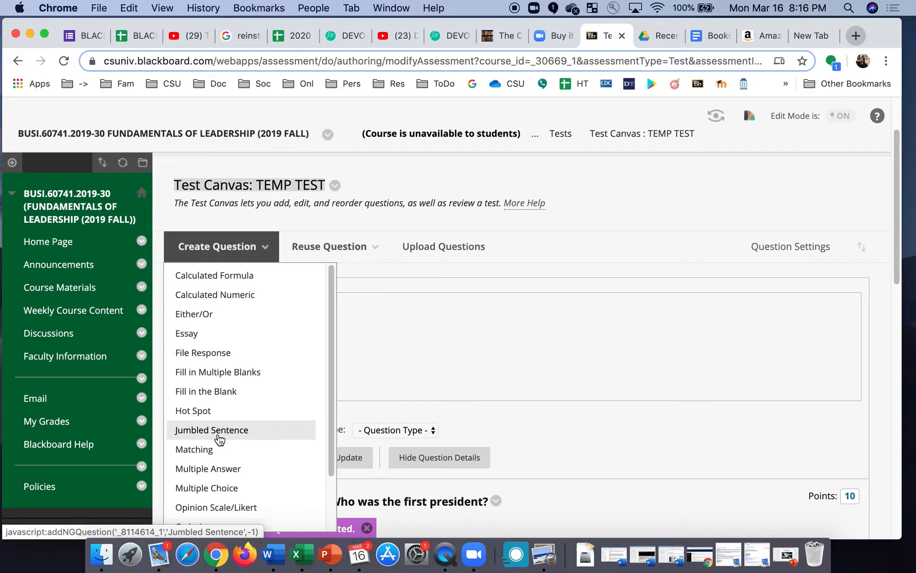
left_click(207, 488)
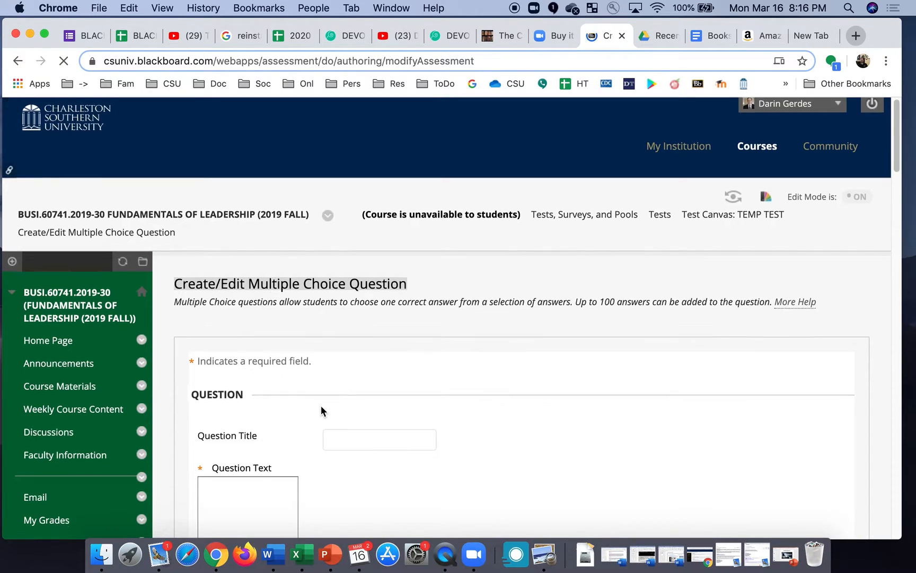
scroll(321, 405, "down", 3)
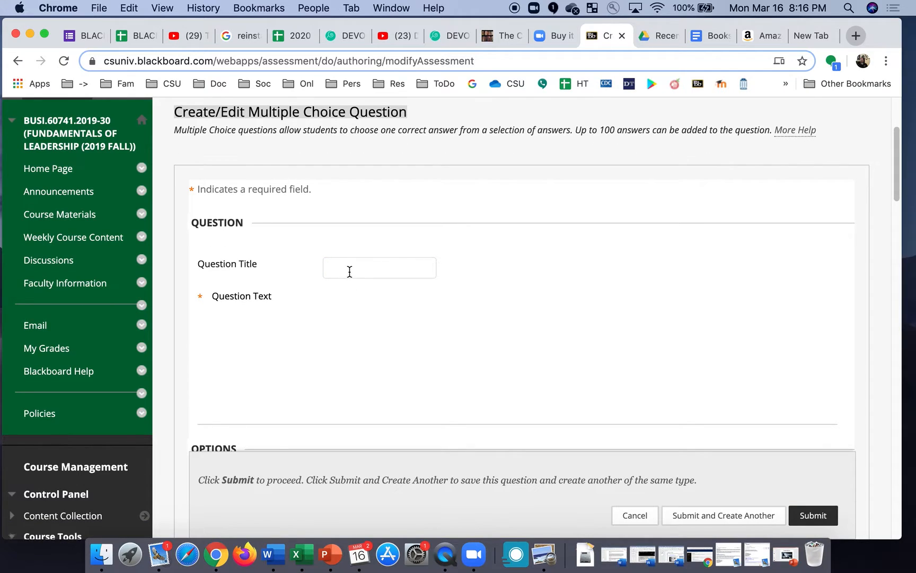
type("Do")
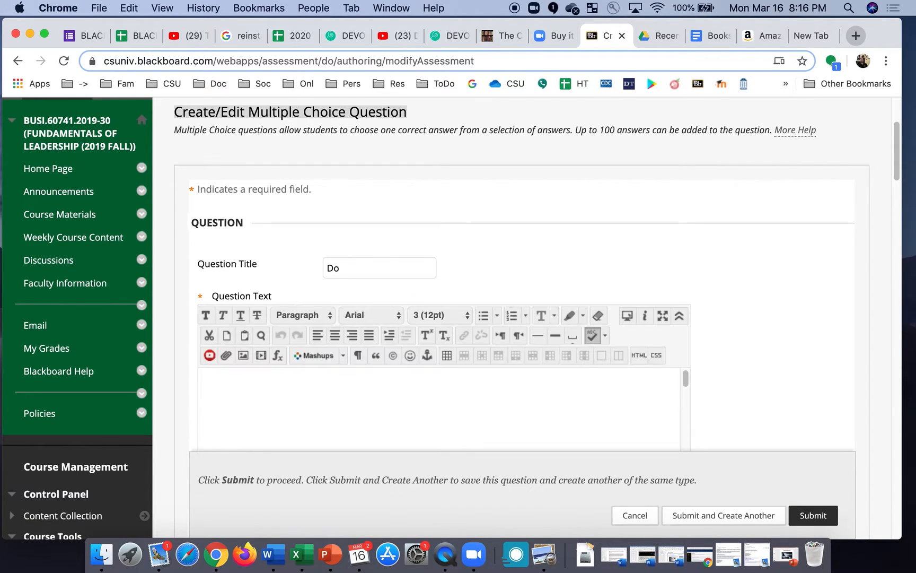
type("What is your professo")
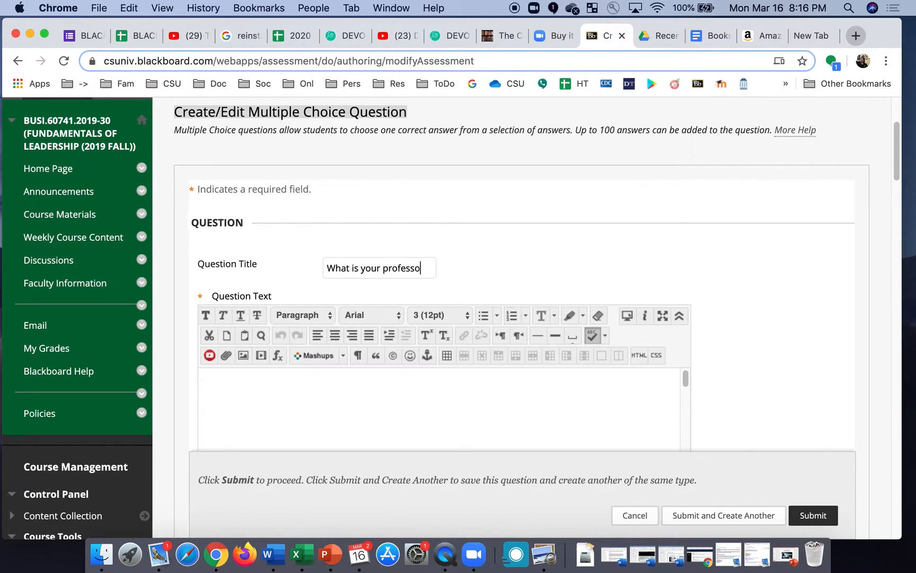
key("super+a")
key("super+c")
key("BackSpace")
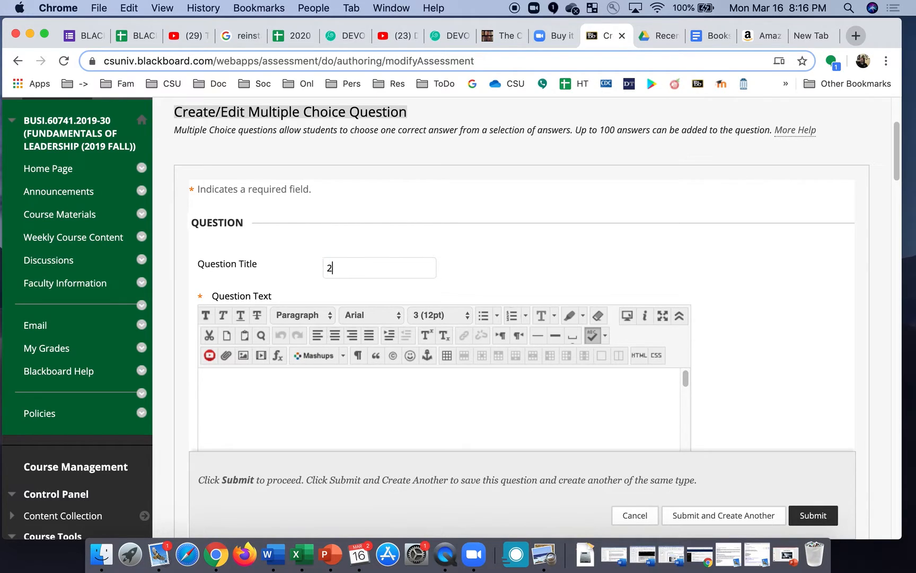
left_click(394, 411)
key("super+v")
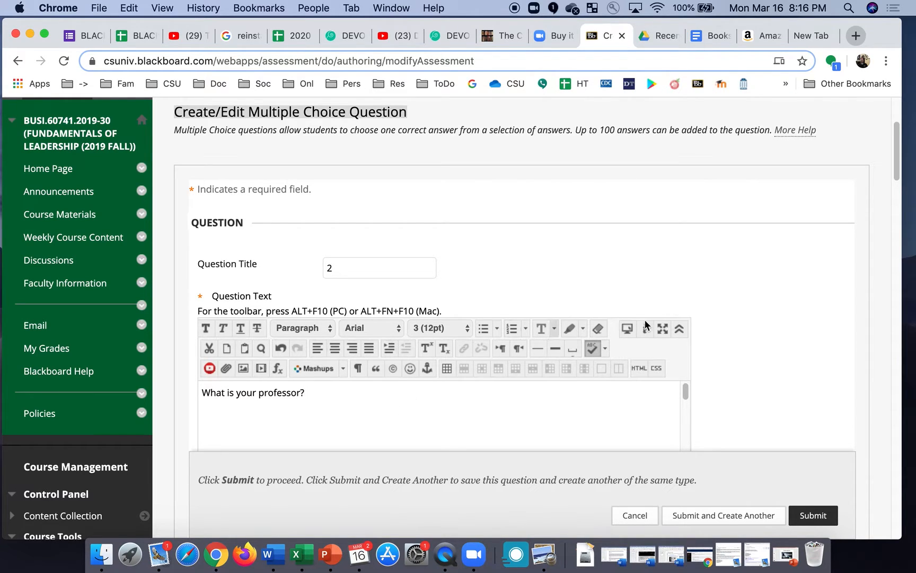
scroll(734, 344, "down", 10)
Fill in the first three answer choices, including 'Awesome', and mark Answer 3 correct.
scroll(733, 344, "down", 5)
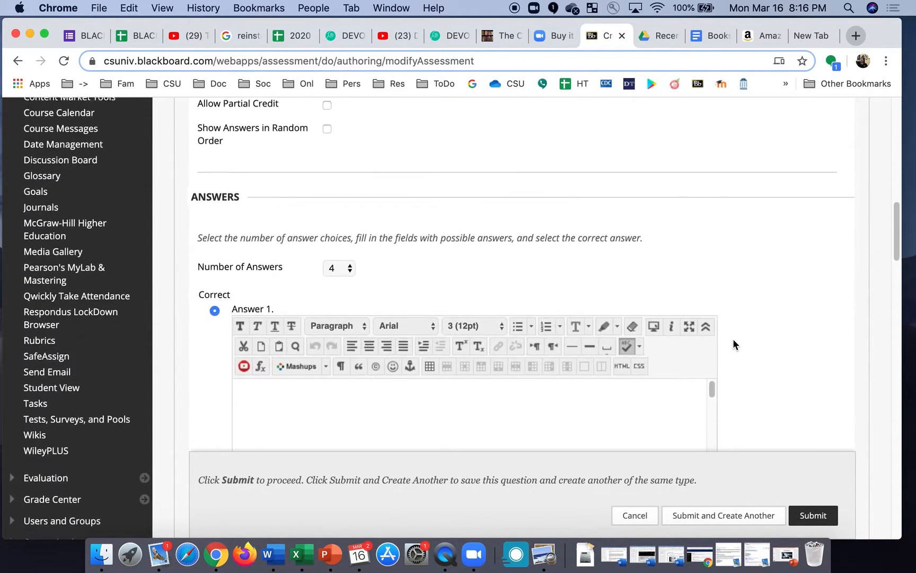
left_click(567, 368)
type("Mean")
scroll(761, 346, "down", 8)
left_click(583, 266)
type("Ugly")
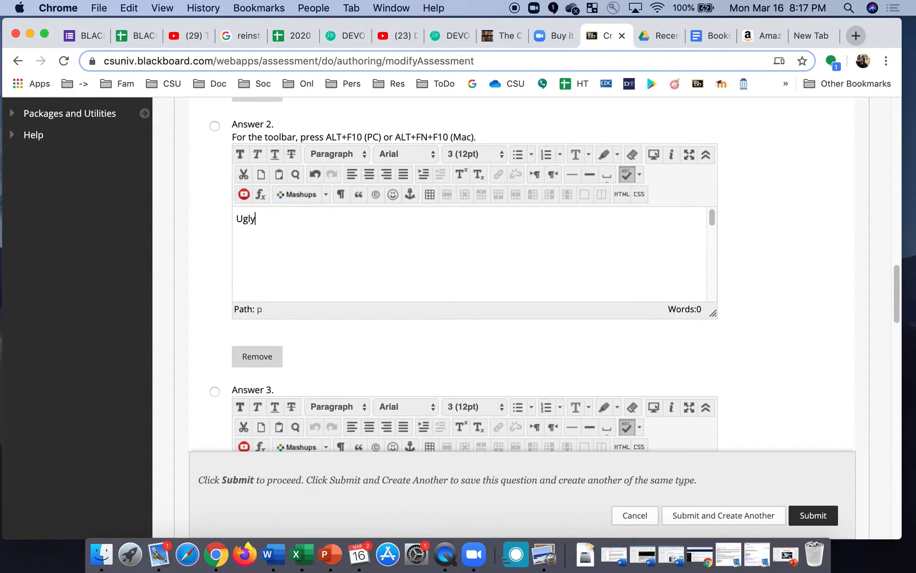
scroll(723, 297, "down", 5)
left_click(601, 327)
type("Awesome")
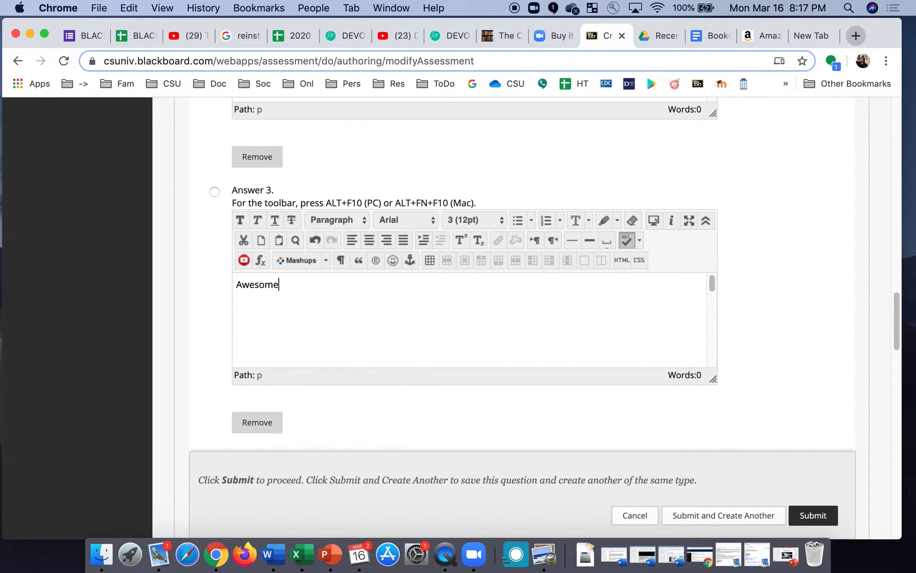
left_click(215, 193)
Add the fourth answer choice and review the form down to Instructor Notes.
scroll(773, 352, "down", 3)
scroll(773, 353, "down", 2)
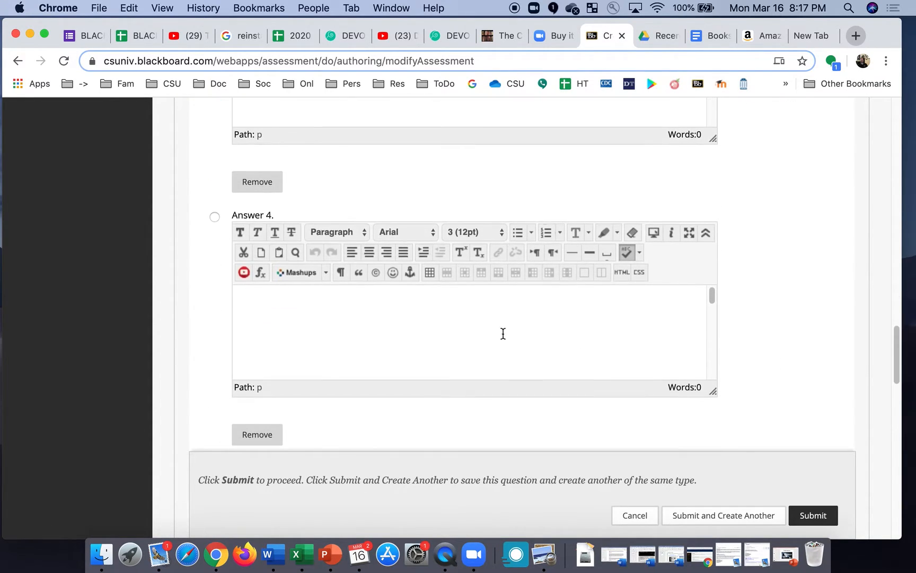
left_click(272, 302)
type("None of teh")
key("BackSpace")
key("BackSpace")
key("BackSpace")
key("BackSpace")
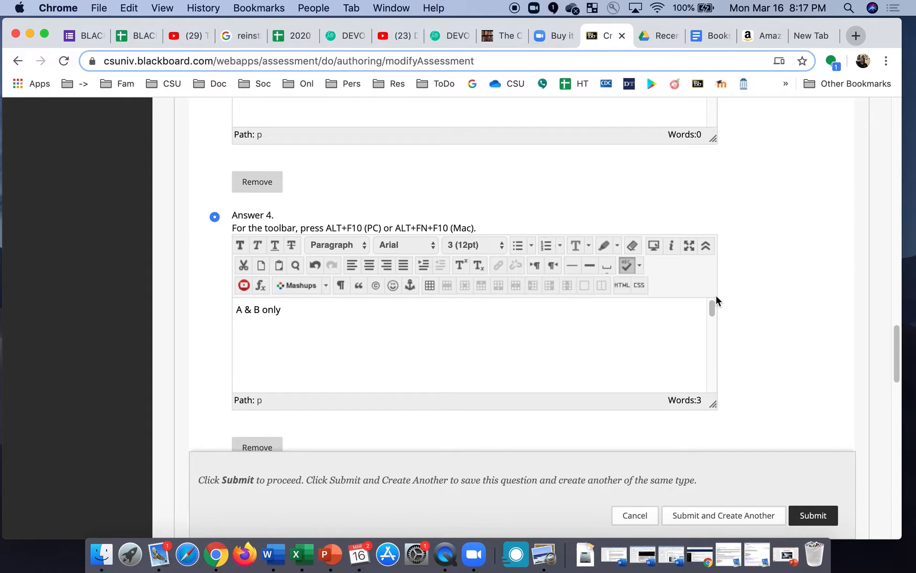
scroll(738, 323, "down", 3)
scroll(738, 322, "up", 3)
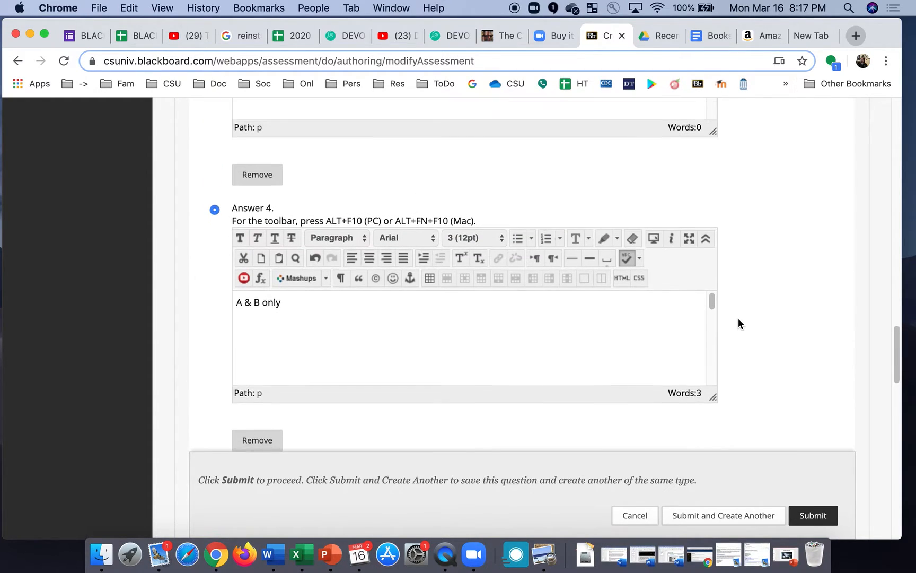
scroll(738, 323, "down", 5)
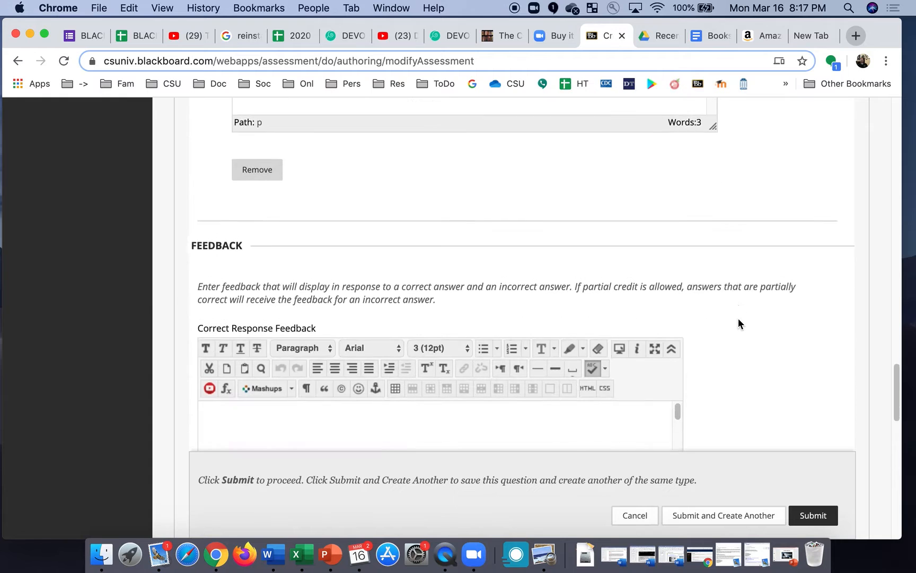
scroll(739, 323, "down", 10)
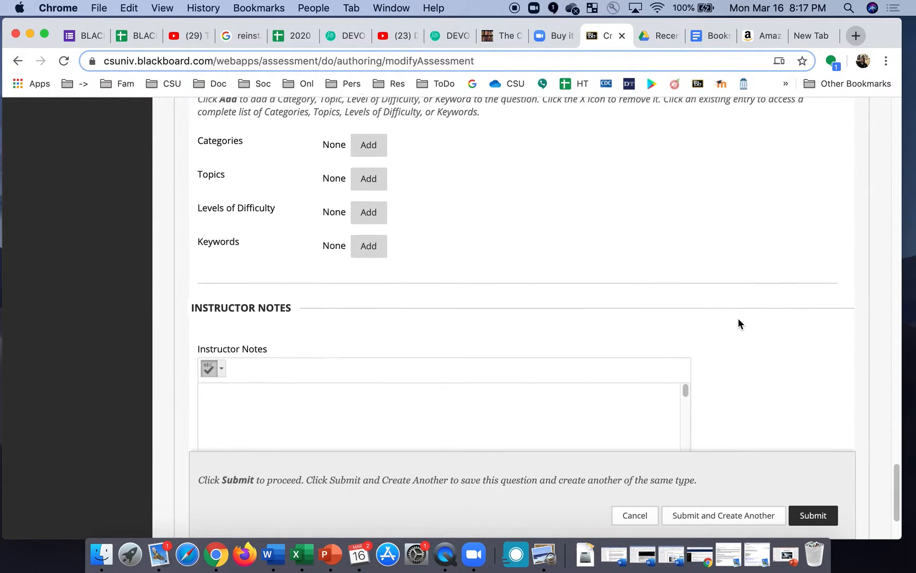
scroll(739, 323, "down", 4)
Save question 2 and start a new True/False question.
left_click(813, 480)
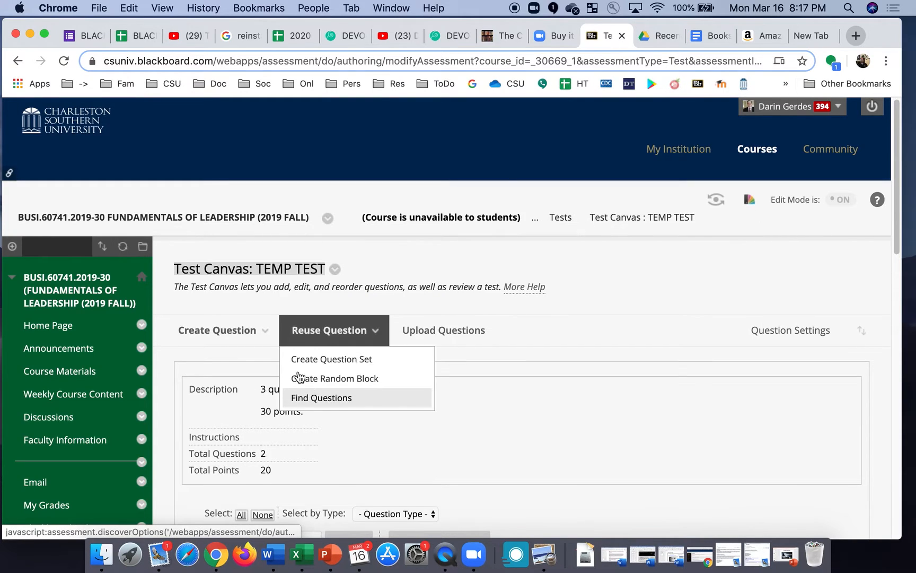
mouse_move(243, 329)
scroll(226, 416, "down", 5)
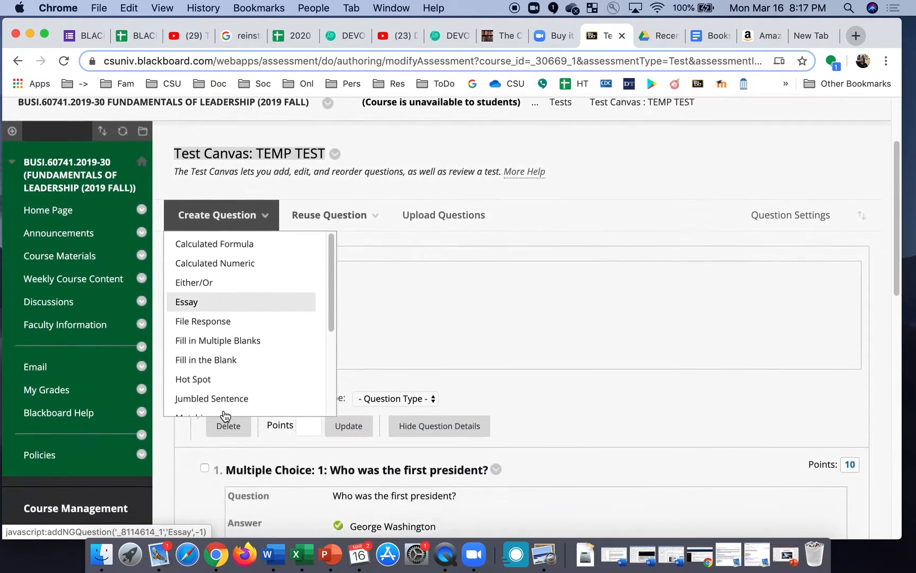
mouse_move(232, 171)
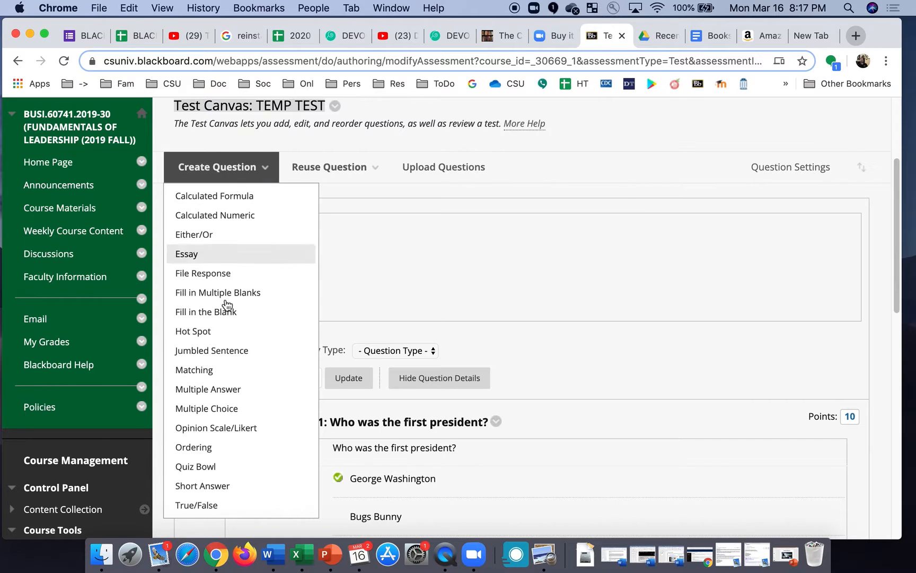
scroll(219, 327, "down", 2)
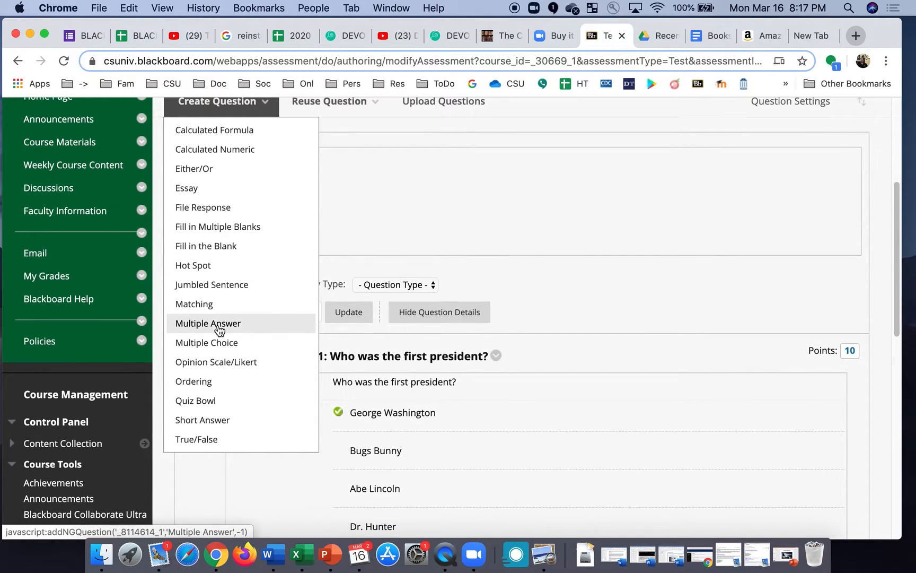
left_click(195, 438)
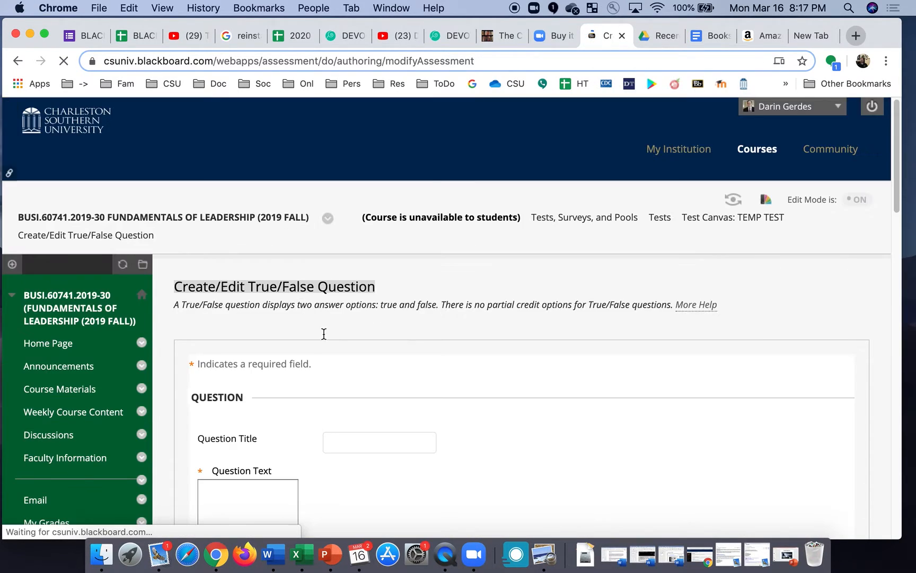
Title the True/False question '3.' with text 'I love CSU', keep answer True, and submit.
left_click(347, 428)
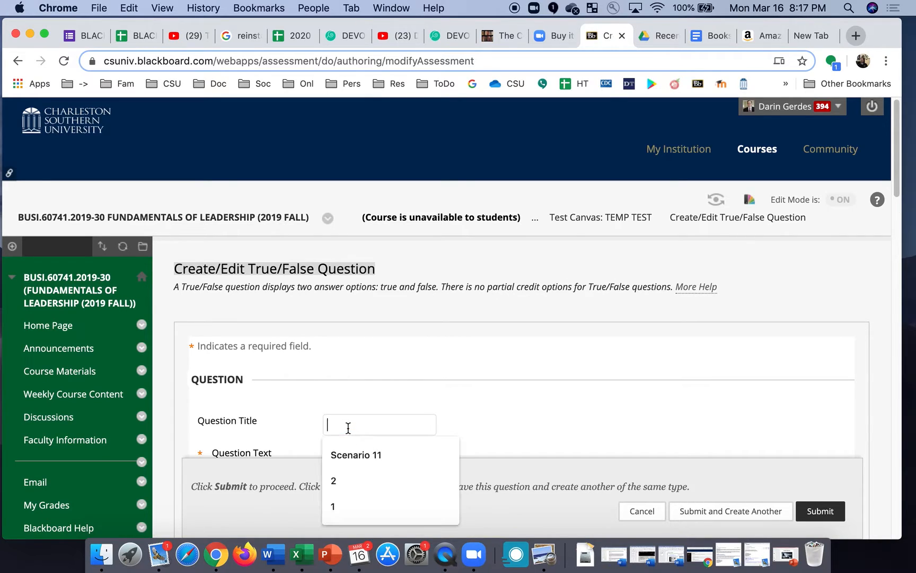
type("I")
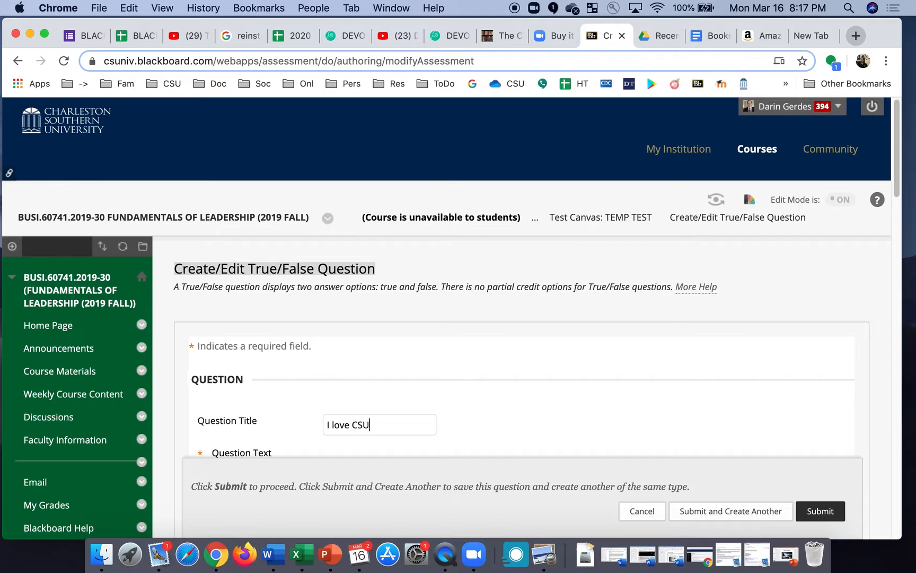
type(" love CSU")
key("super+a")
key("super+c")
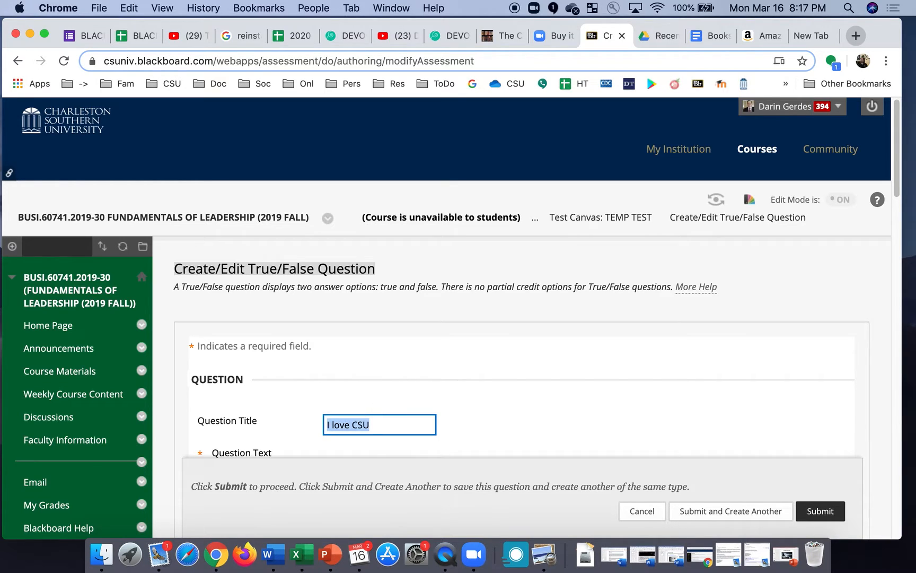
type("3")
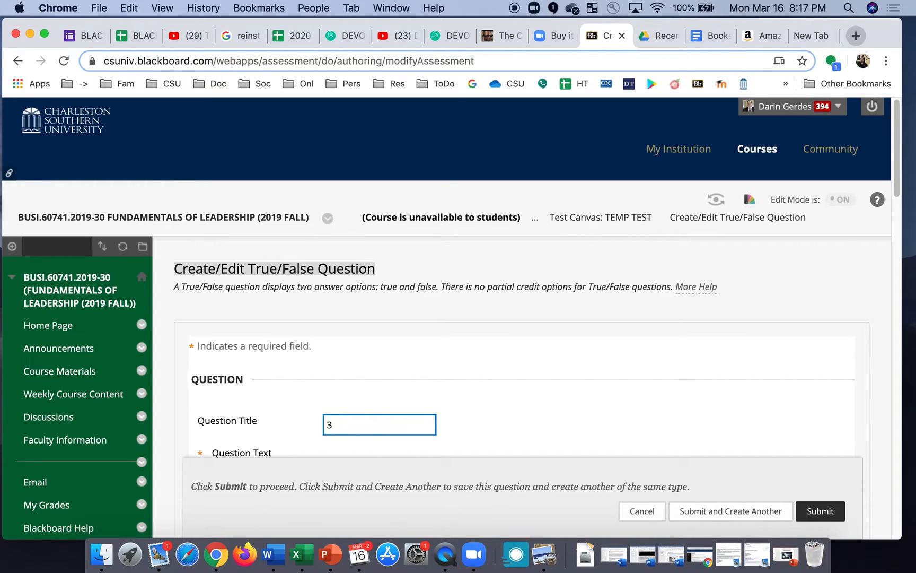
type(".")
scroll(525, 387, "down", 5)
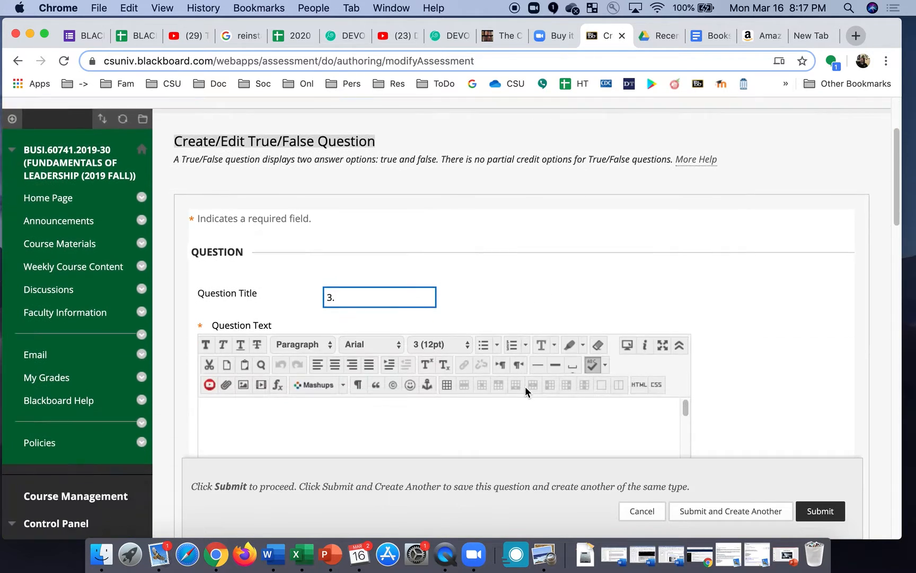
left_click(470, 306)
key("super+v")
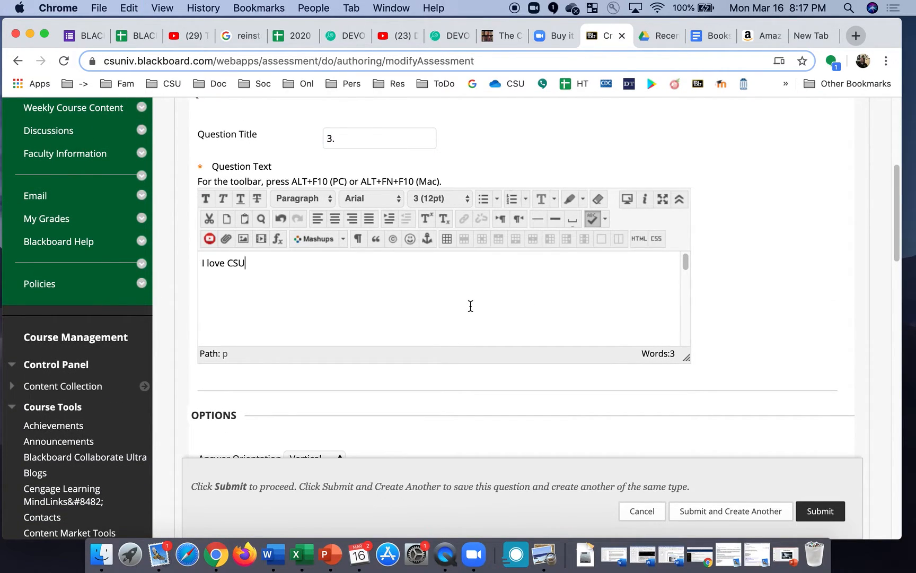
scroll(595, 411, "down", 5)
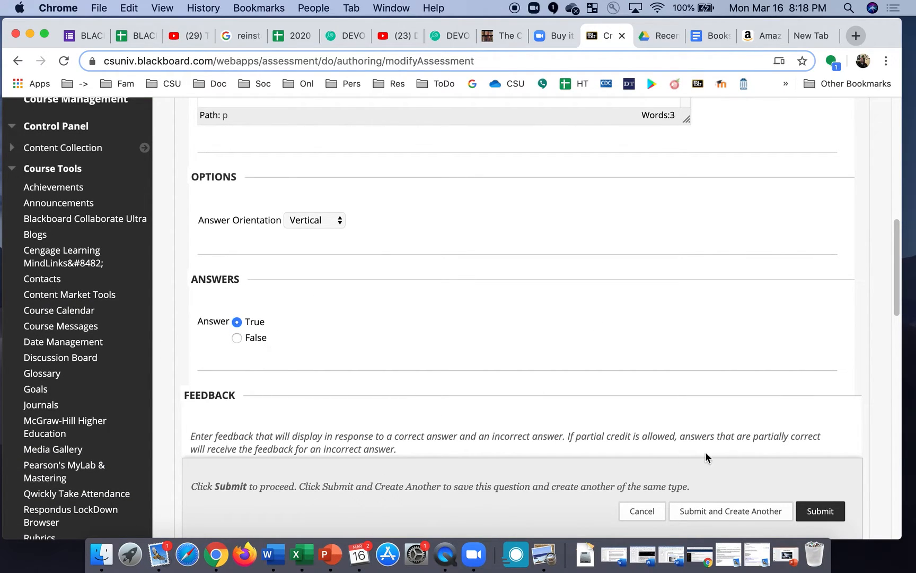
left_click(826, 512)
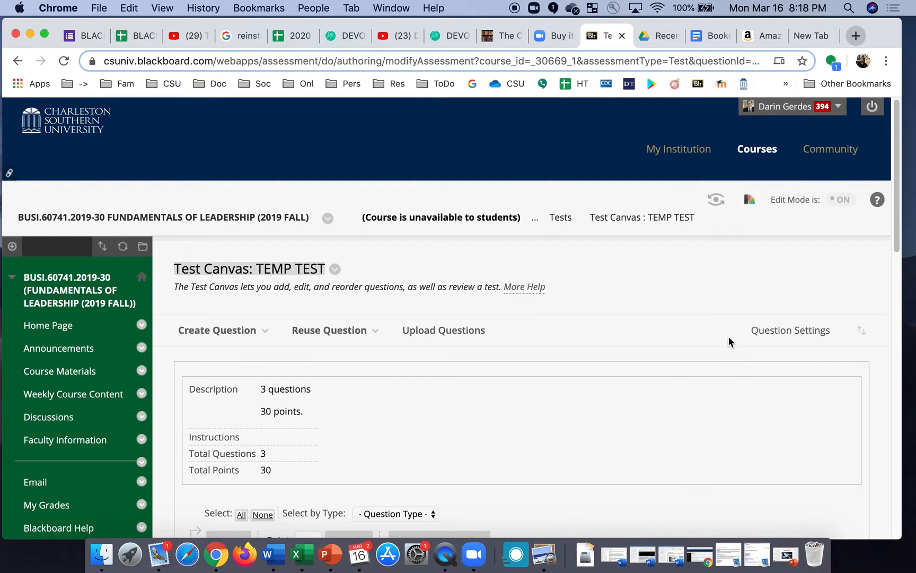
Check the question points on the TEMP TEST canvas and return to the Tests list.
scroll(726, 406, "down", 6)
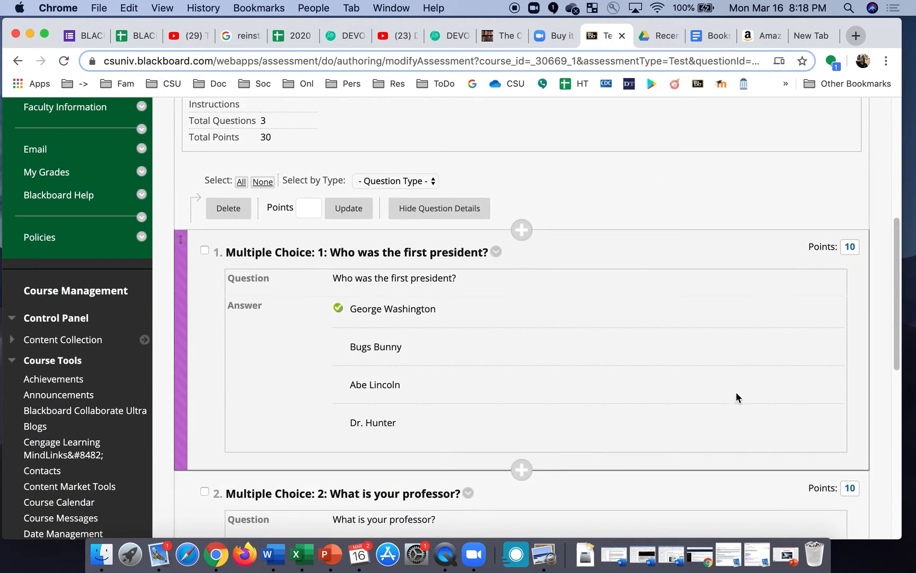
left_click(850, 247)
left_click(851, 253)
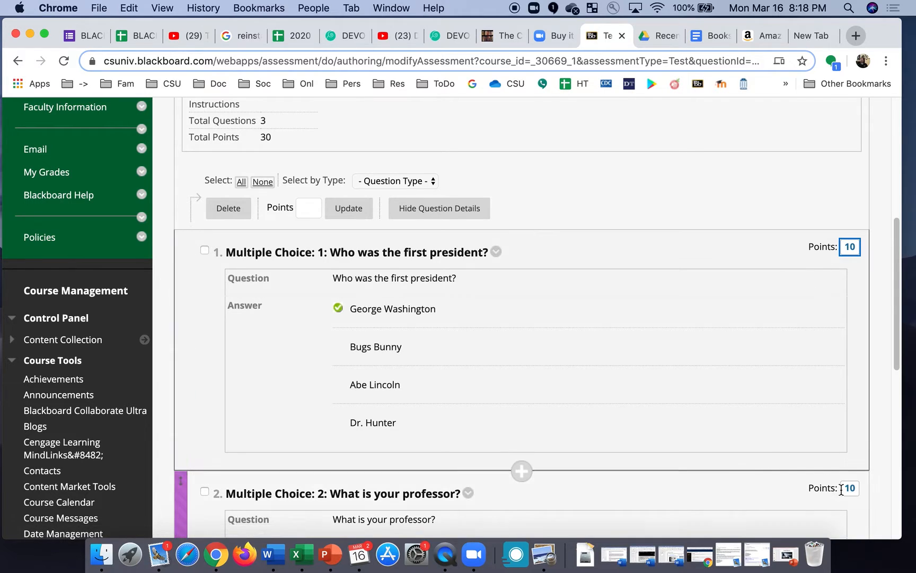
scroll(848, 493, "down", 4)
scroll(849, 495, "down", 10)
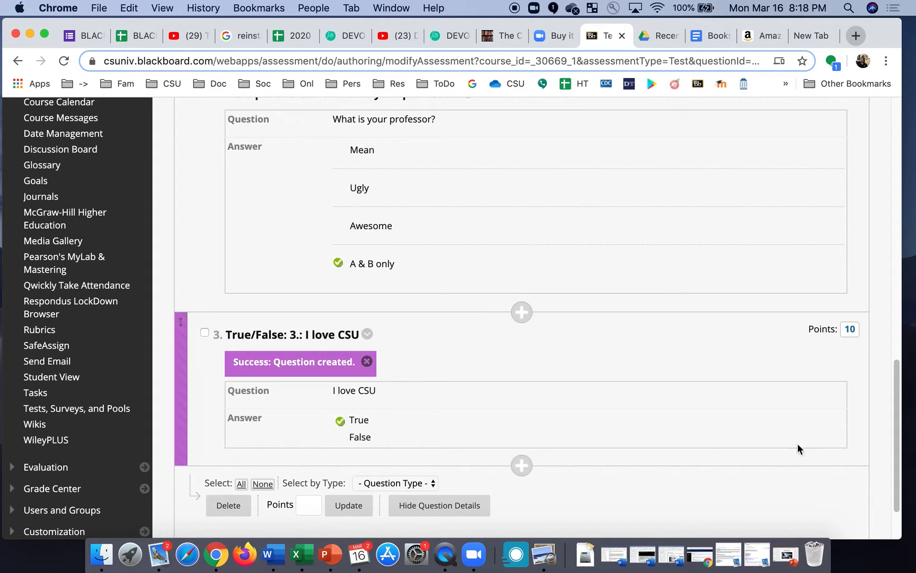
scroll(794, 408, "down", 3)
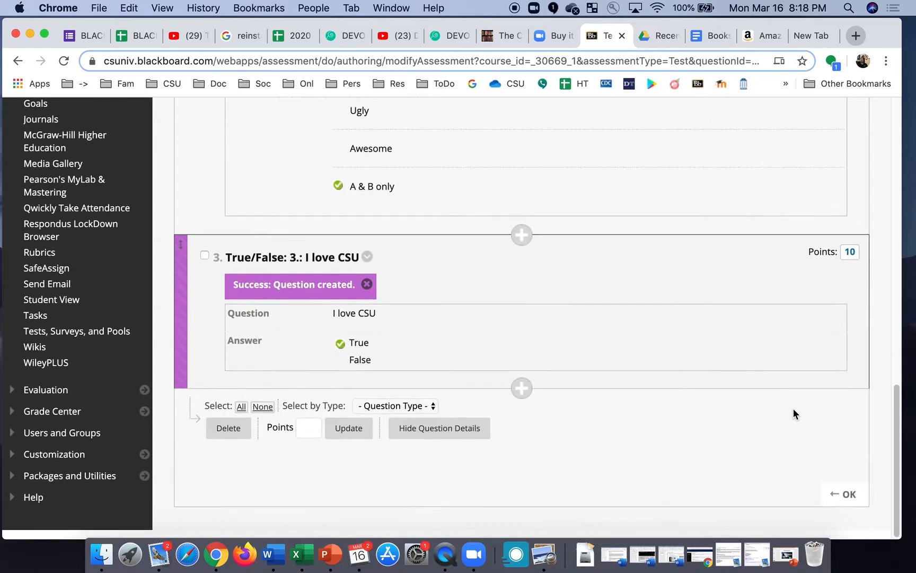
left_click(847, 504)
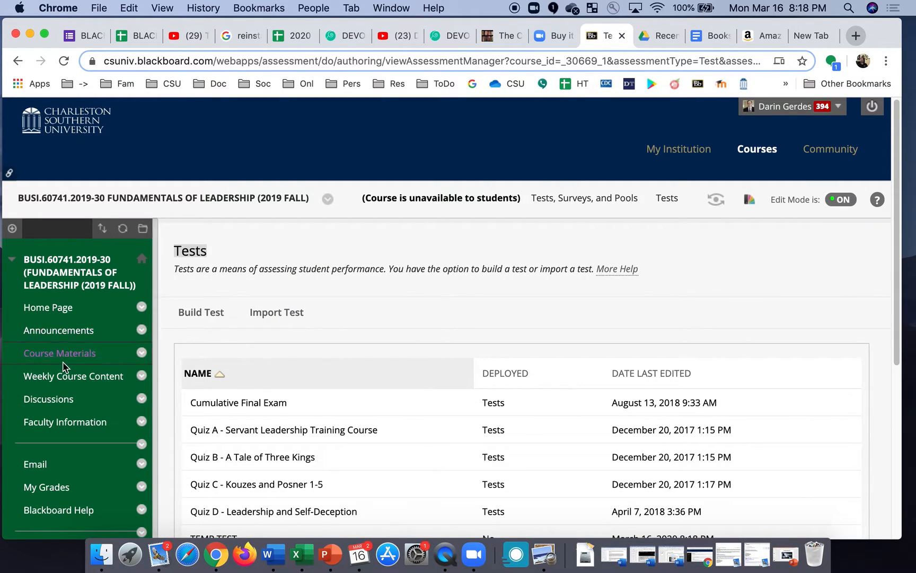
Open the Tests folder under Course Materials and show the assessment types available to add.
scroll(73, 394, "down", 1)
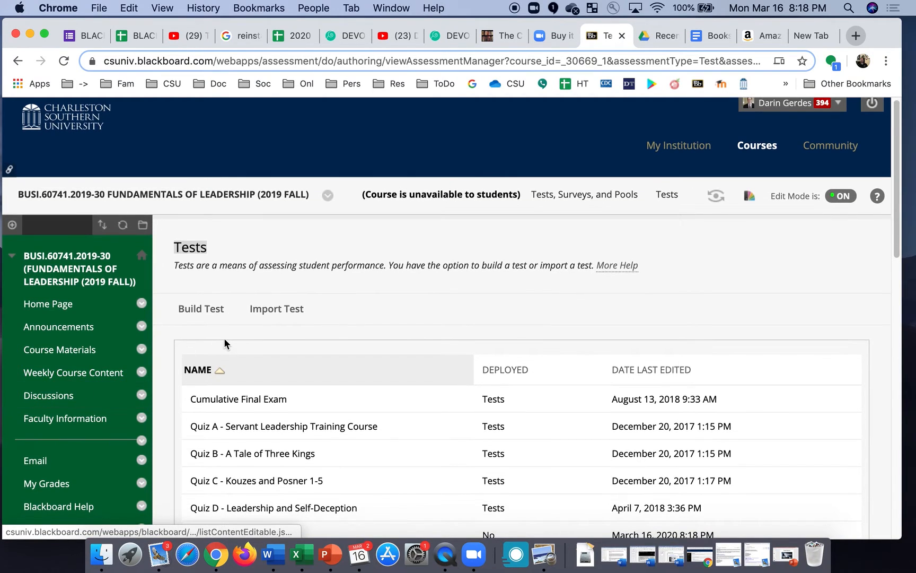
scroll(225, 342, "down", 10)
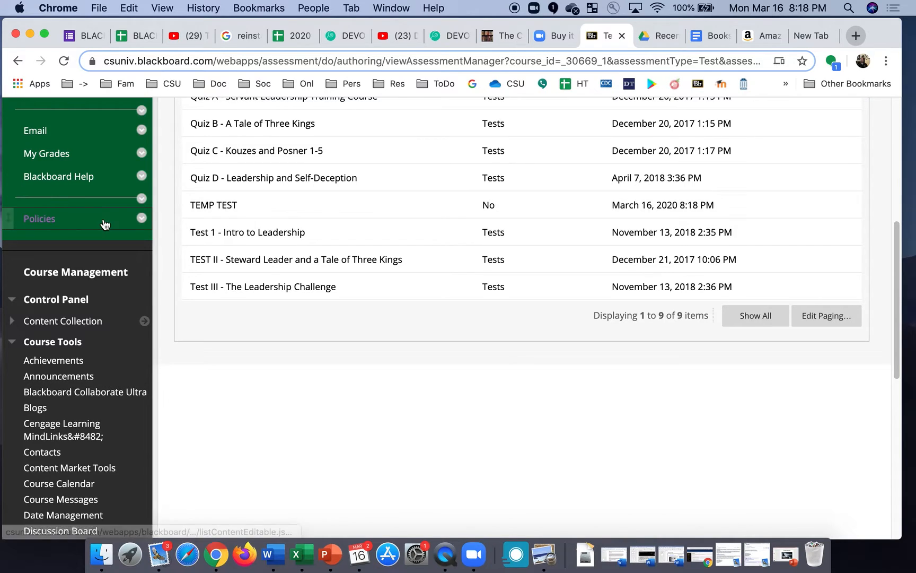
scroll(67, 268, "up", 8)
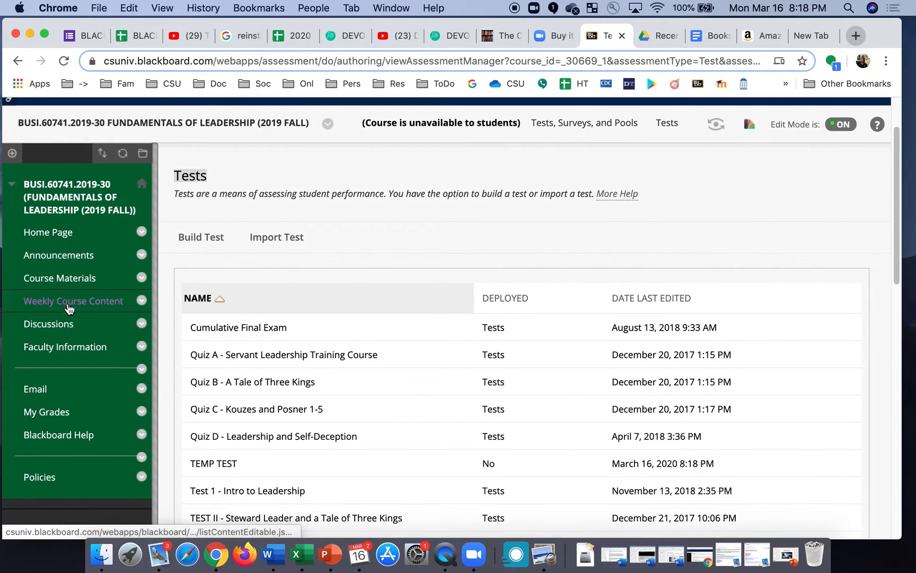
left_click(74, 279)
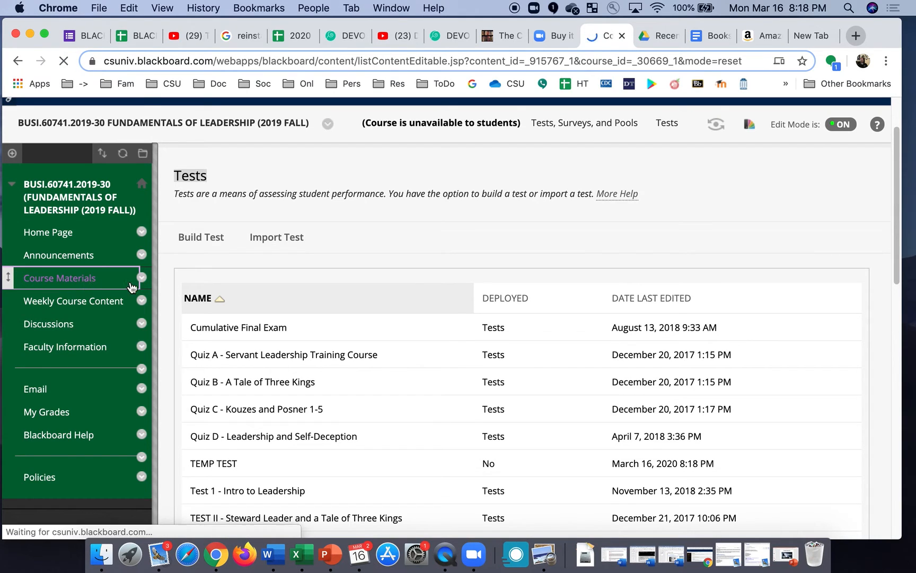
mouse_move(210, 303)
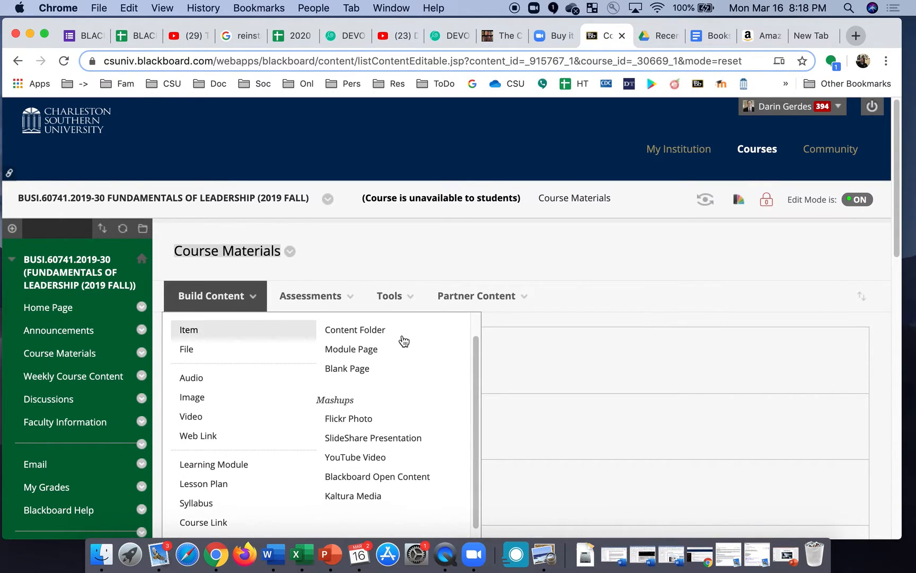
scroll(552, 426, "down", 10)
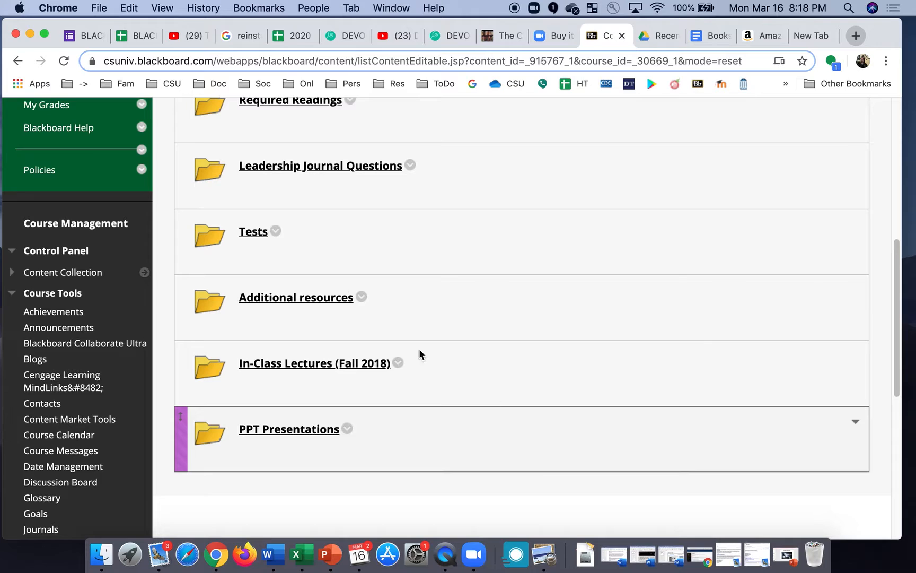
left_click(255, 233)
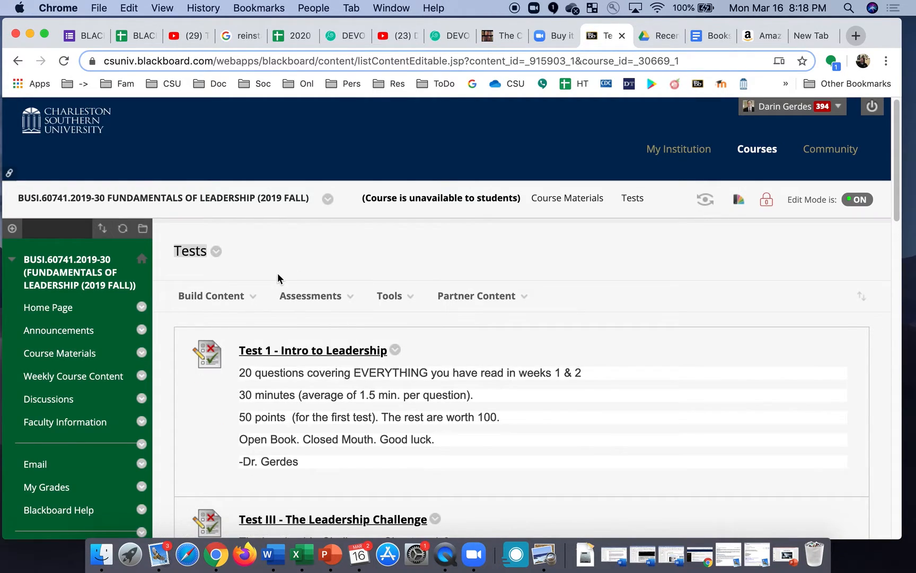
left_click(327, 298)
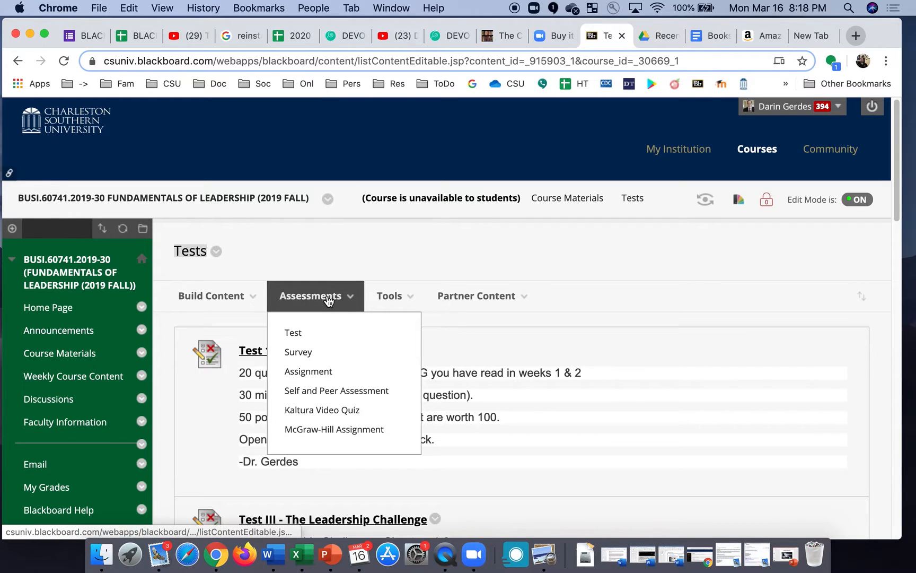
Deploy the existing TEMP TEST into the Tests folder with default test options.
left_click(294, 334)
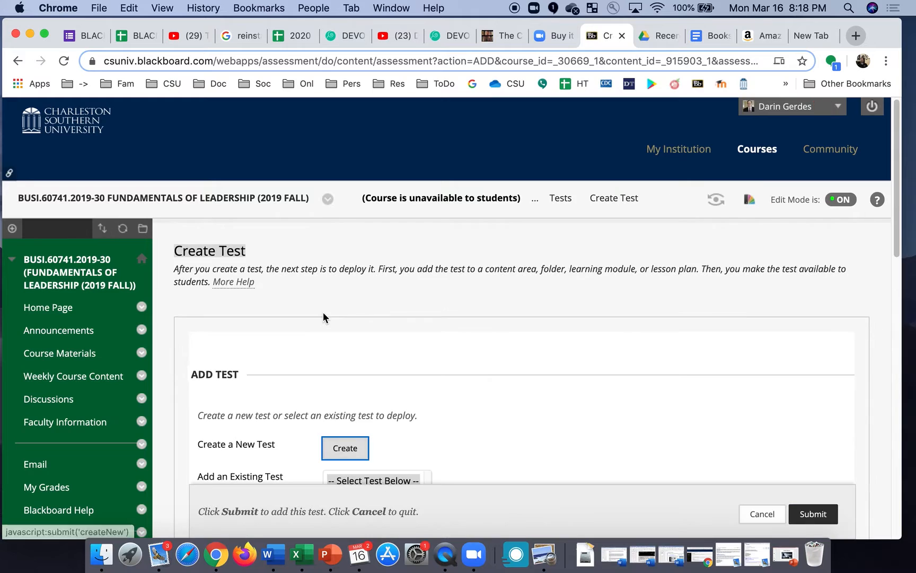
scroll(323, 313, "down", 10)
scroll(323, 317, "up", 5)
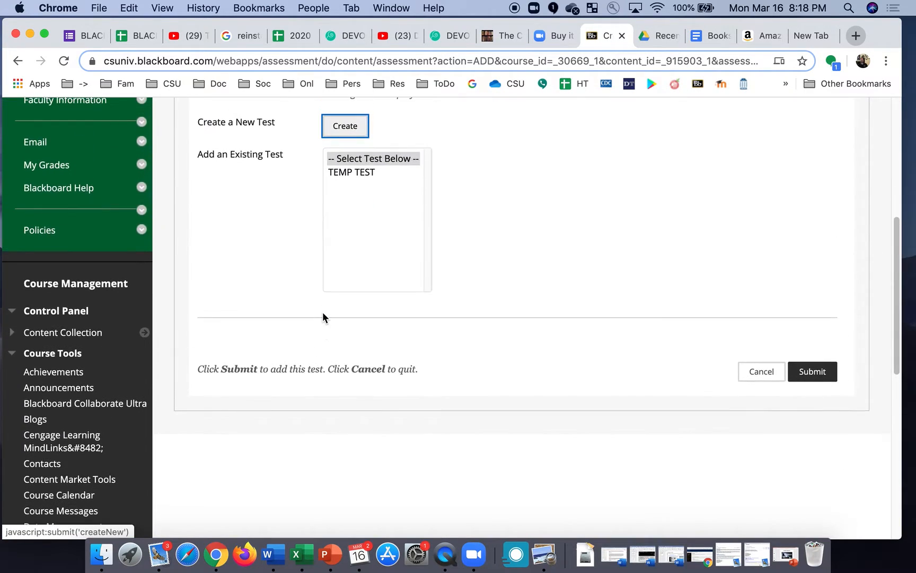
left_click(353, 172)
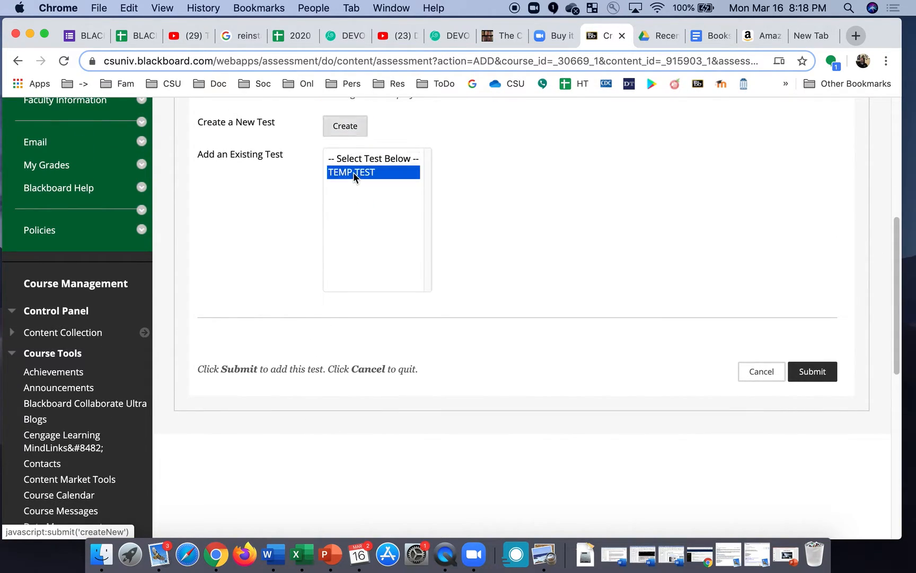
left_click(818, 377)
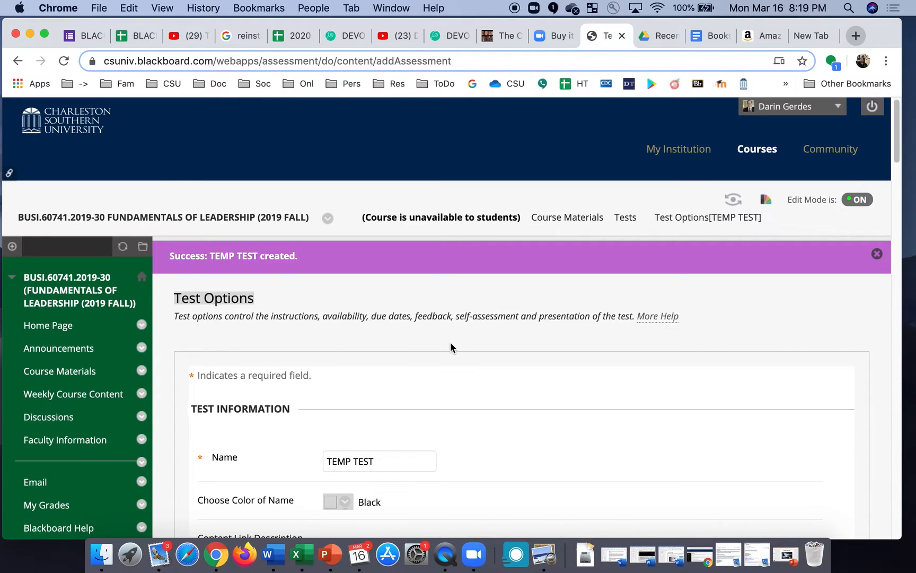
scroll(450, 342, "down", 5)
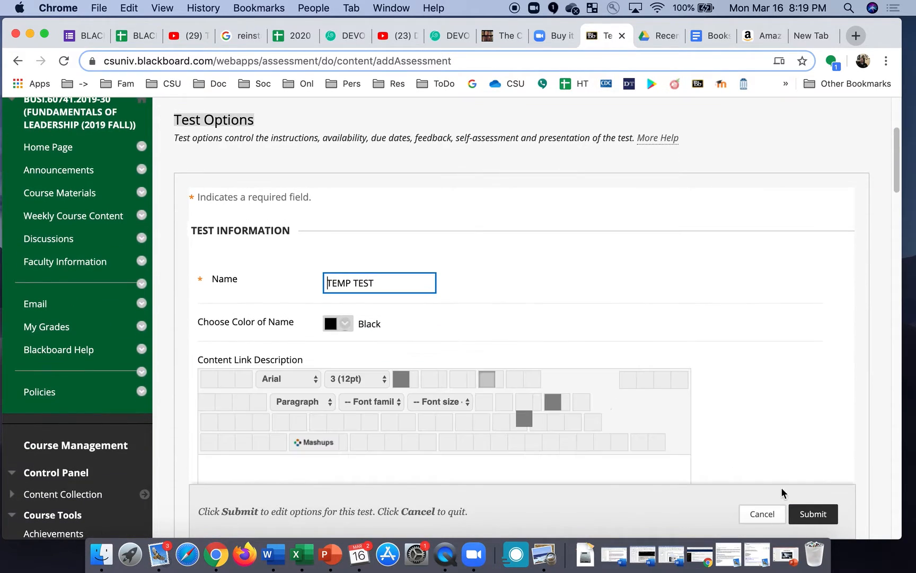
left_click(820, 513)
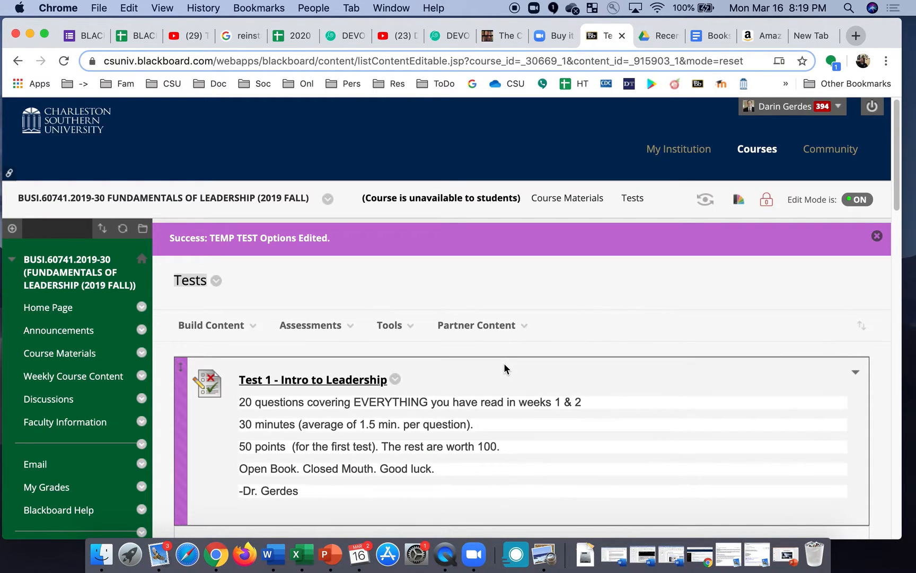
Bring up the action menu for the newly listed TEMP TEST.
scroll(504, 365, "down", 20)
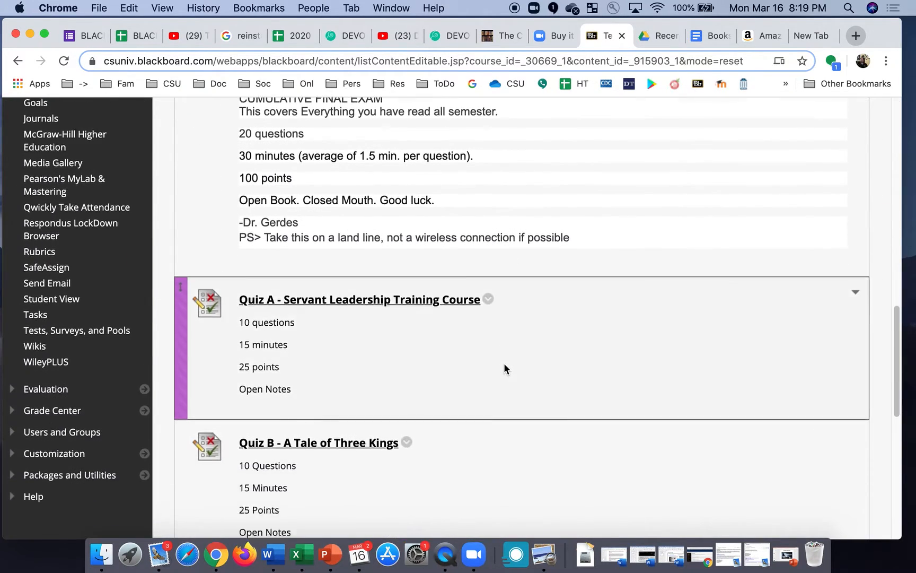
scroll(504, 369, "down", 4)
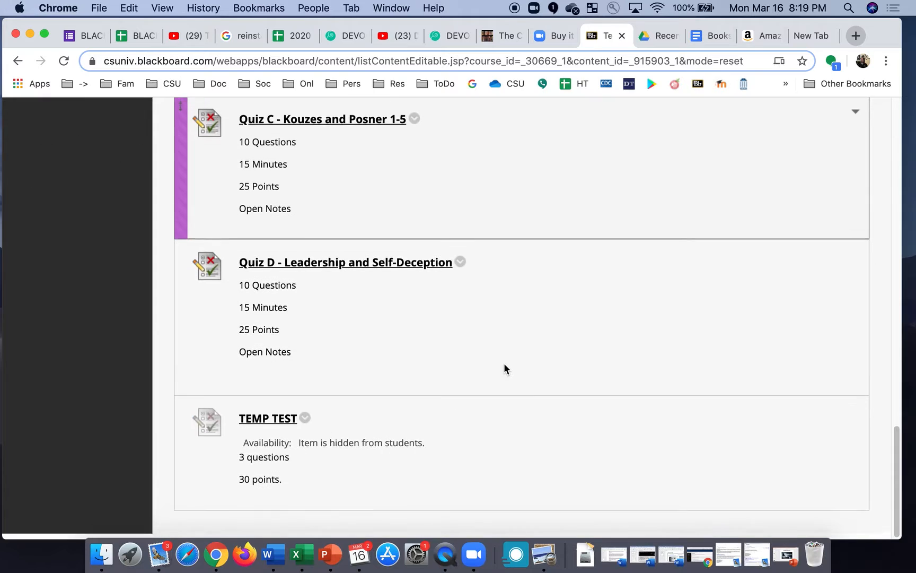
left_click(305, 423)
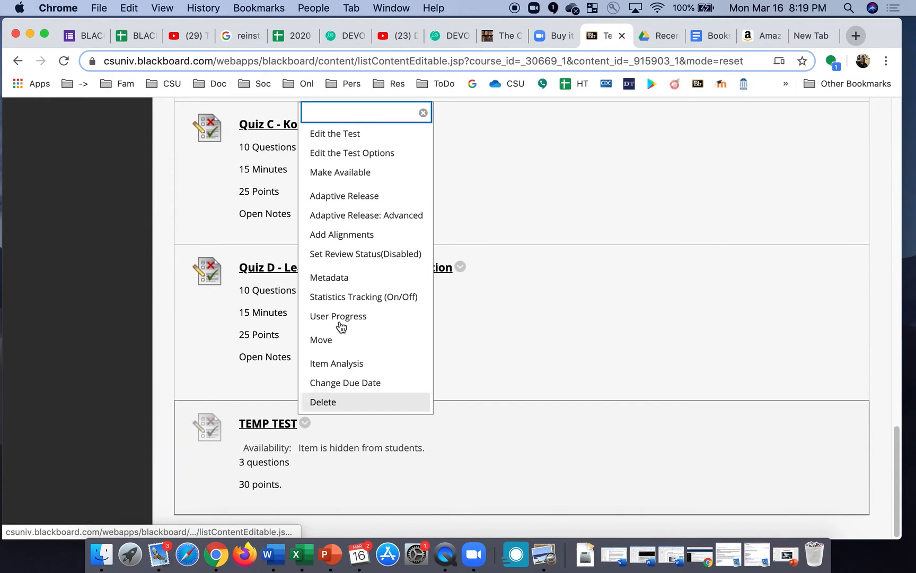
Edit TEMP TEST's options to show its description, make it available (Yes), and force completion.
left_click(360, 155)
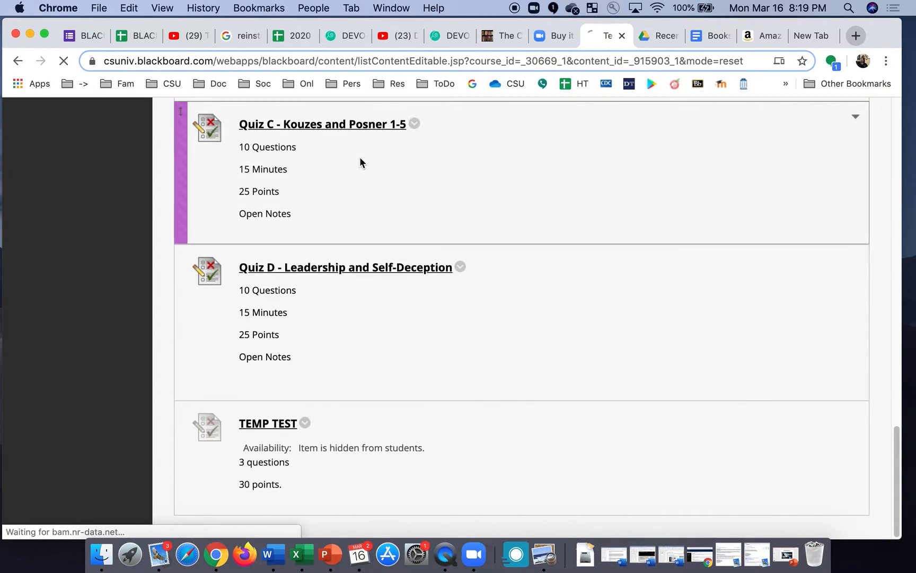
scroll(432, 353, "down", 10)
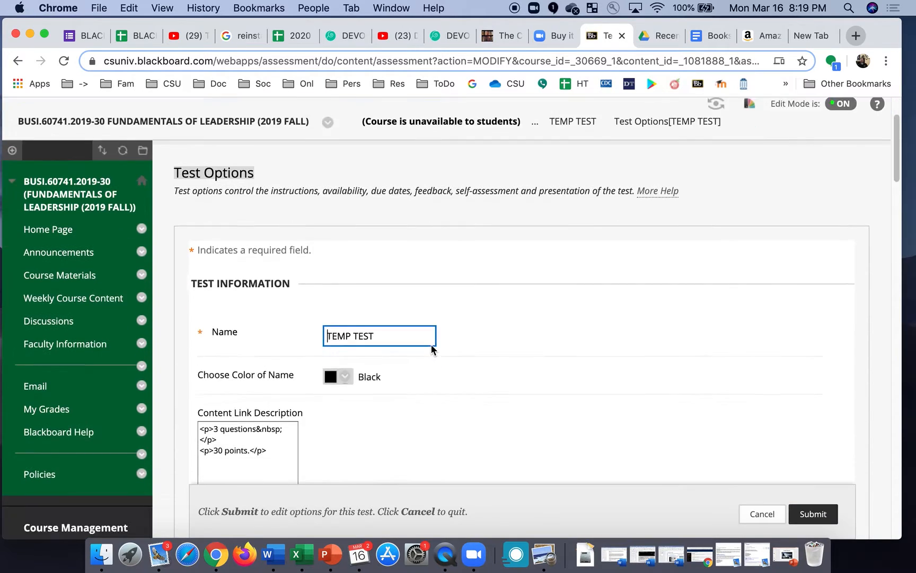
scroll(430, 344, "down", 3)
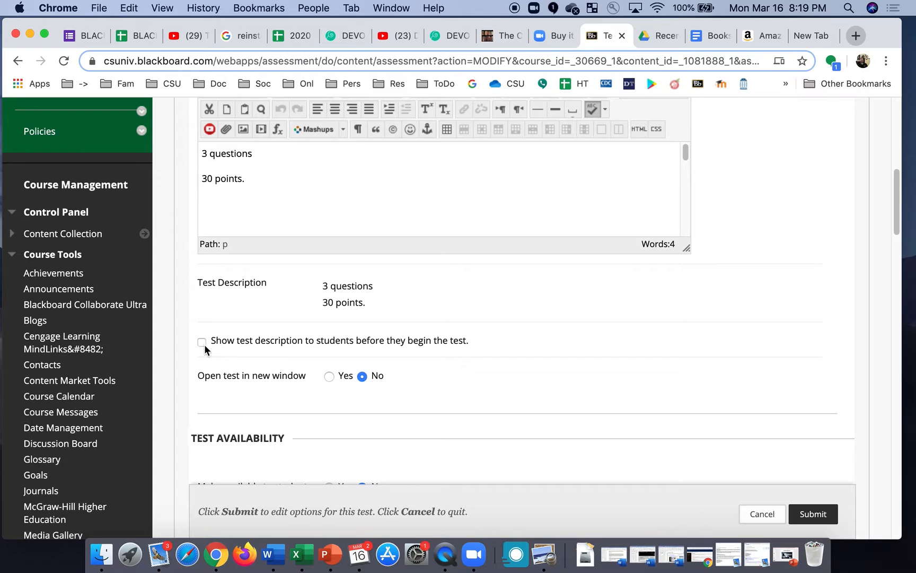
left_click(202, 343)
scroll(373, 417, "down", 5)
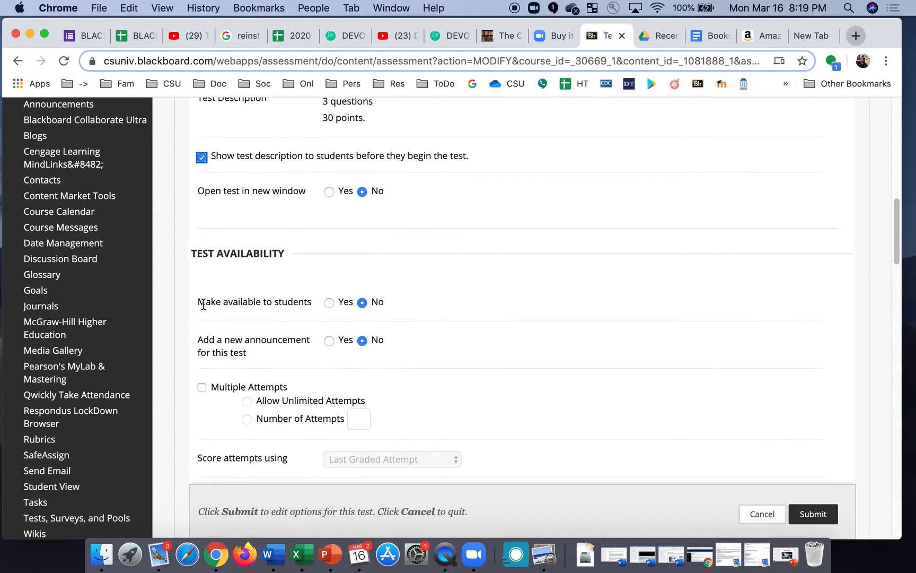
left_click(329, 301)
scroll(226, 399, "down", 4)
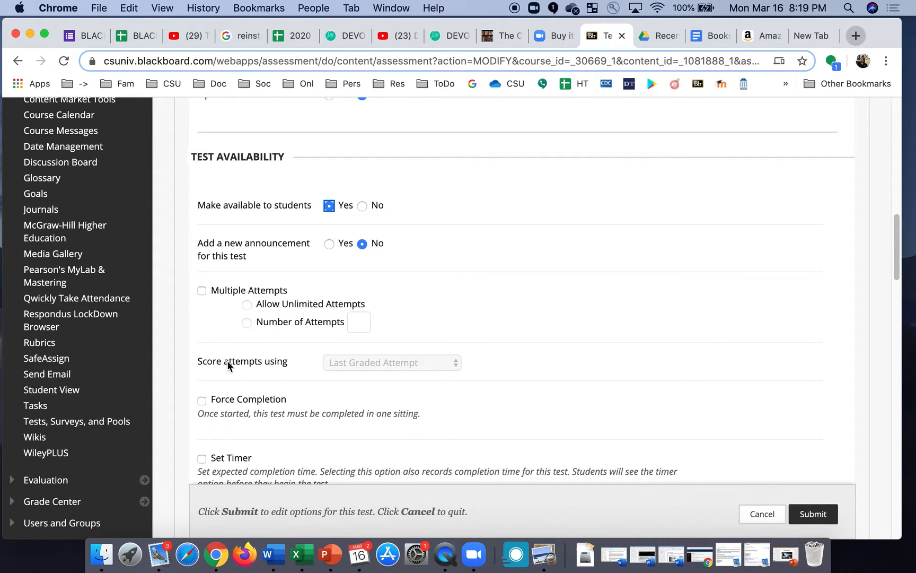
scroll(242, 370, "down", 4)
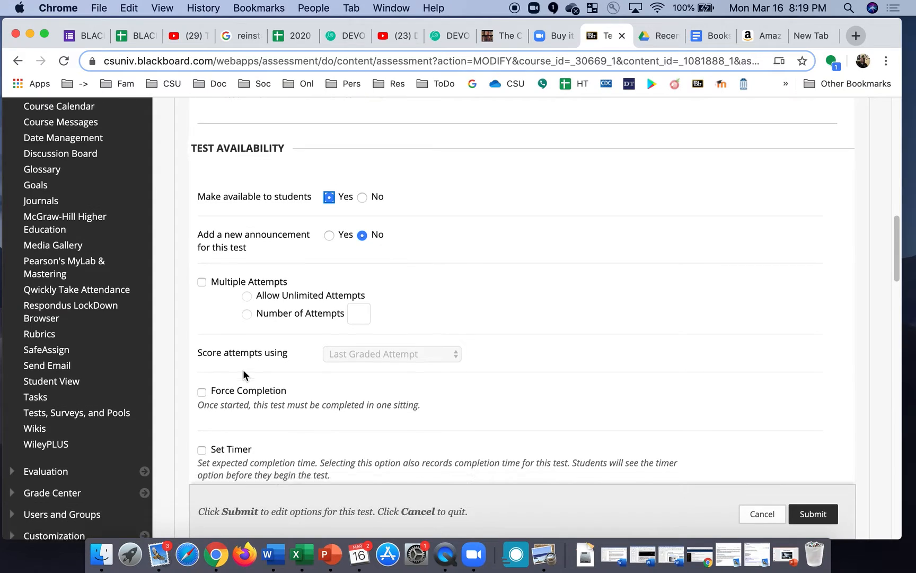
left_click(202, 289)
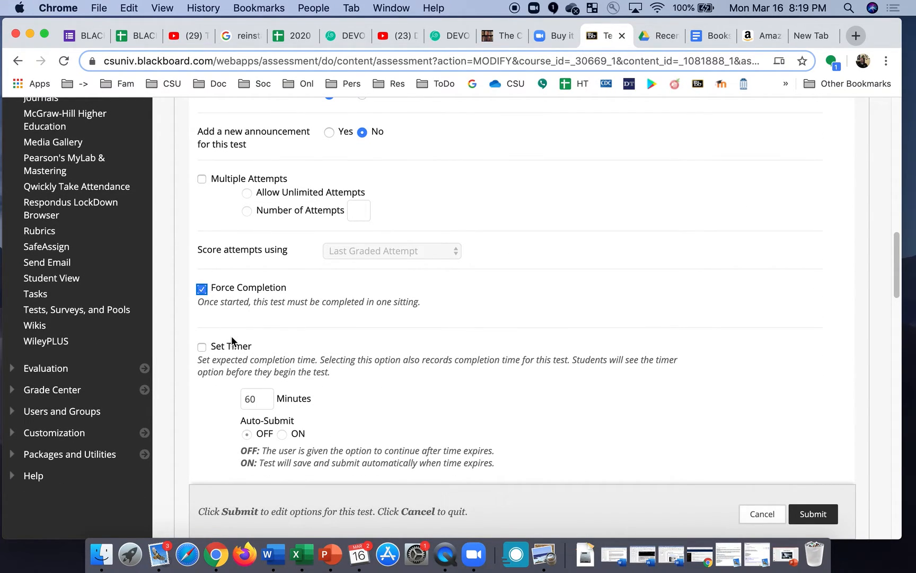
Give the test a 3-minute timer that auto-submits when time runs out.
left_click(203, 348)
left_click_drag(255, 403, 241, 399)
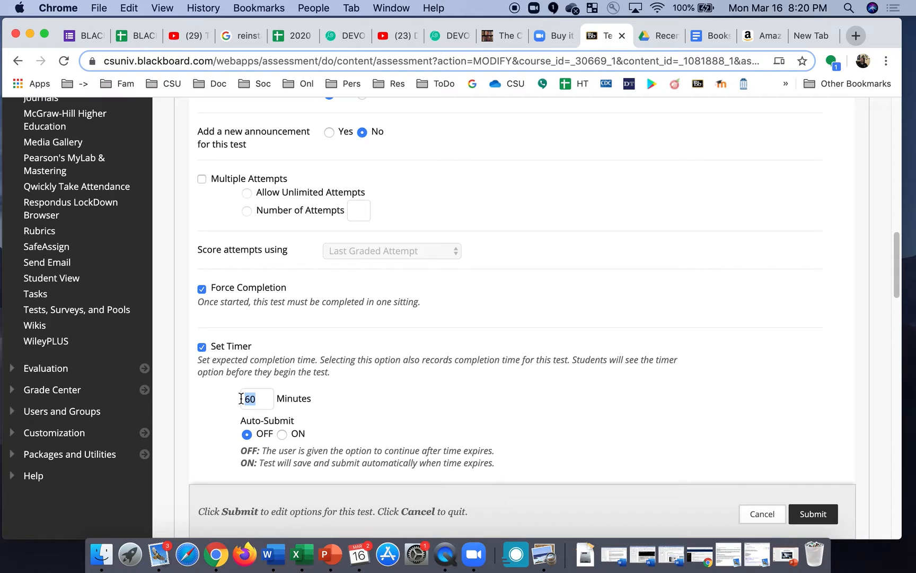
type("3")
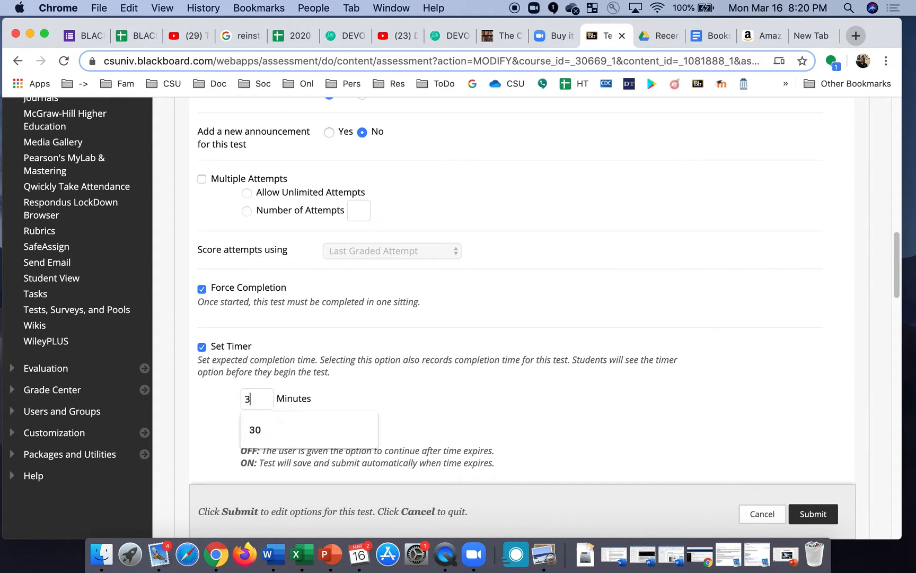
left_click(369, 391)
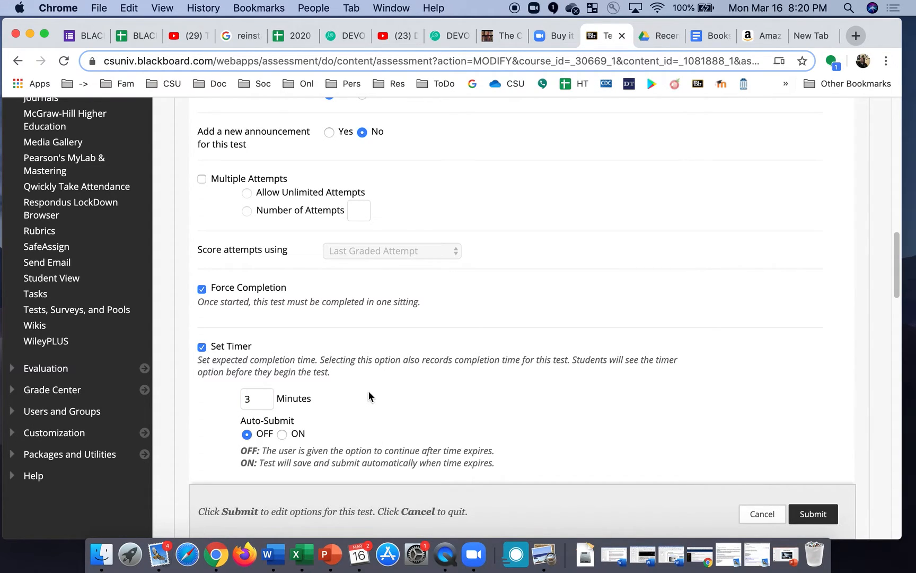
left_click(283, 434)
scroll(405, 405, "down", 5)
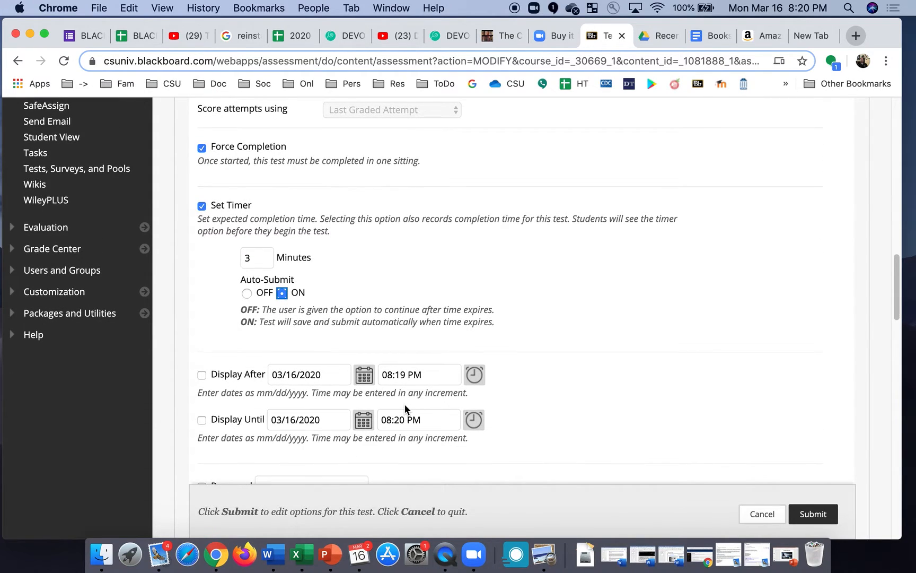
Set Display After to 03/17/2020 at 12:00 PM.
left_click(364, 375)
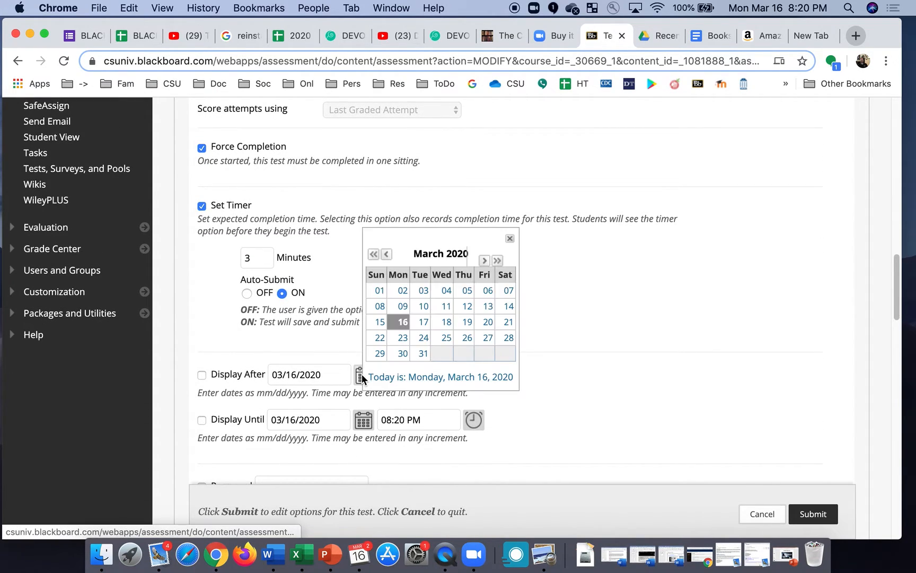
left_click(423, 325)
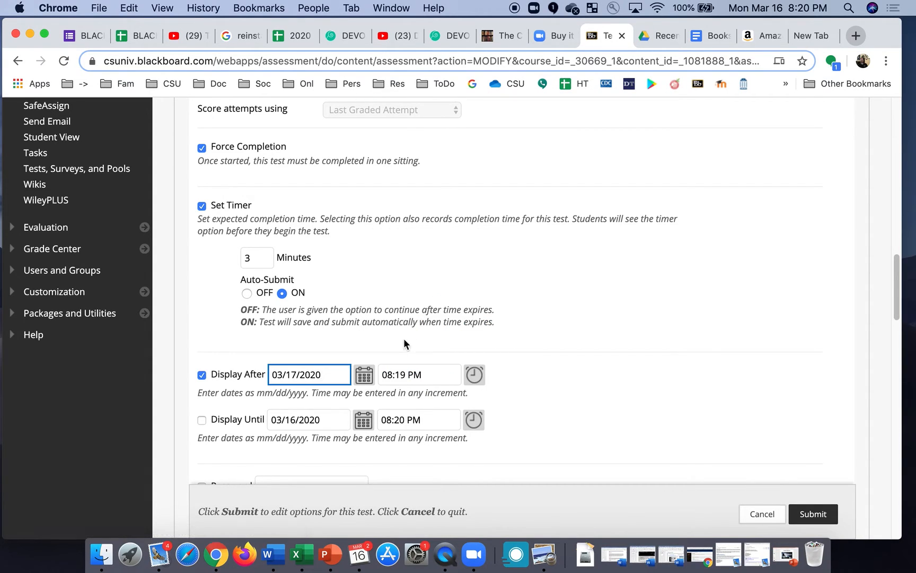
left_click(474, 374)
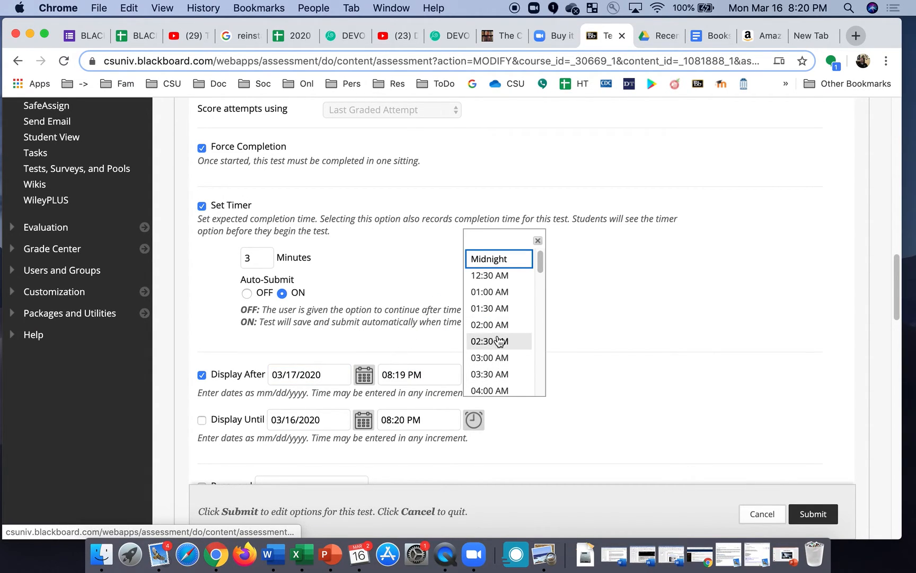
scroll(485, 310, "up", 5)
scroll(495, 317, "down", 5)
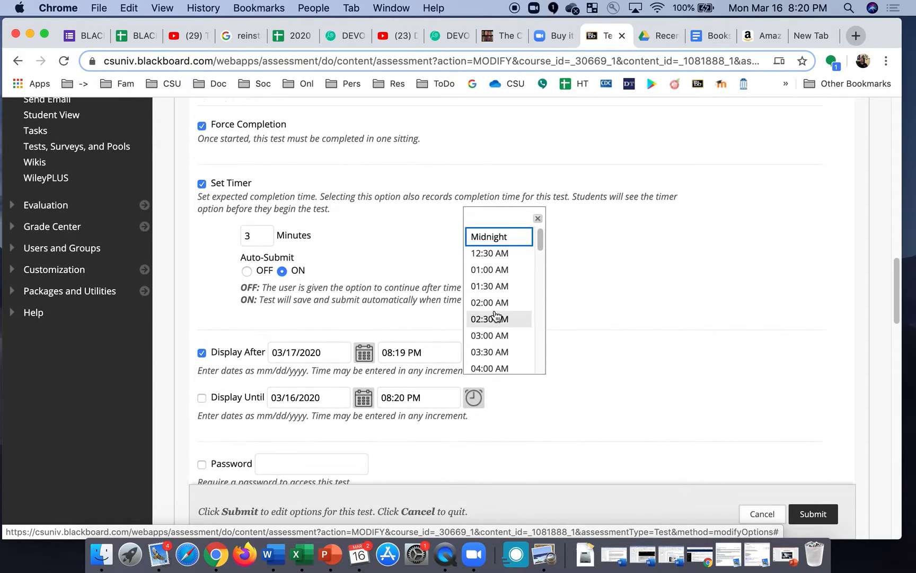
scroll(540, 335, "down", 3)
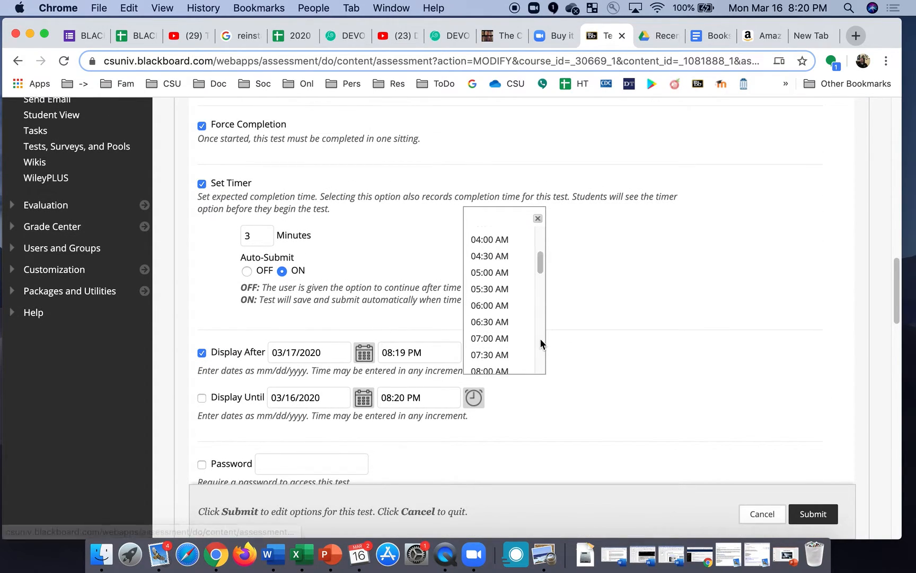
scroll(543, 341, "down", 6)
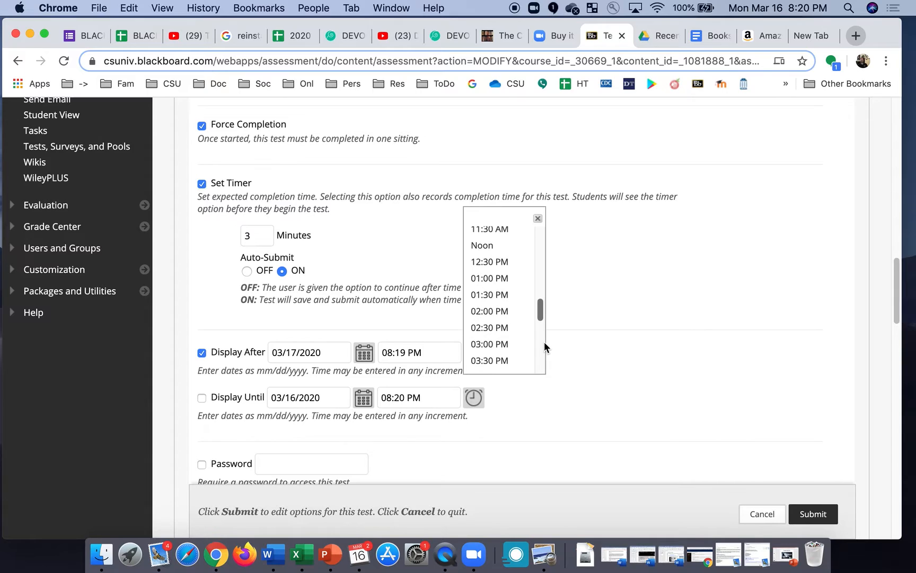
scroll(544, 342, "down", 3)
left_click_drag(544, 342, 542, 301)
left_click(489, 318)
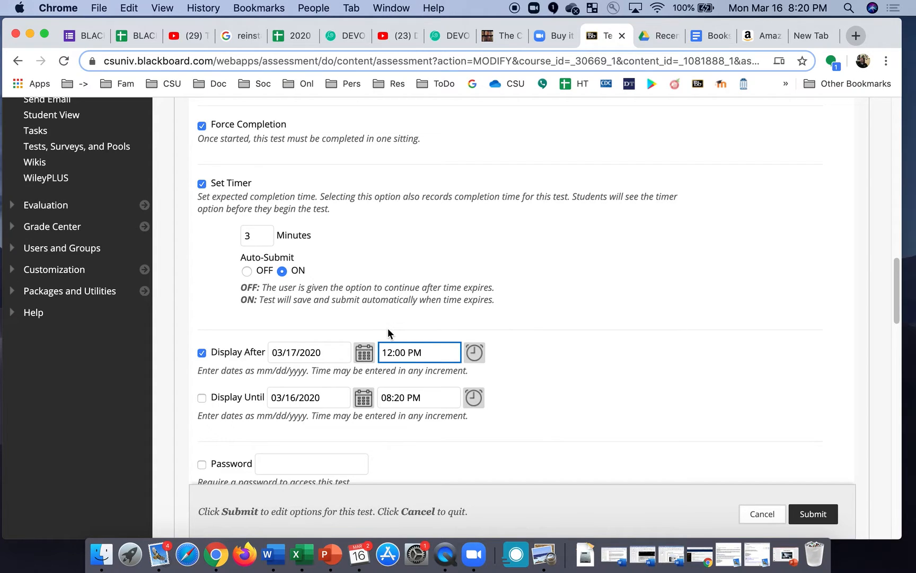
Enable Display Until and set it to 03/17/2020 at End of Day (11:59 PM).
left_click(201, 398)
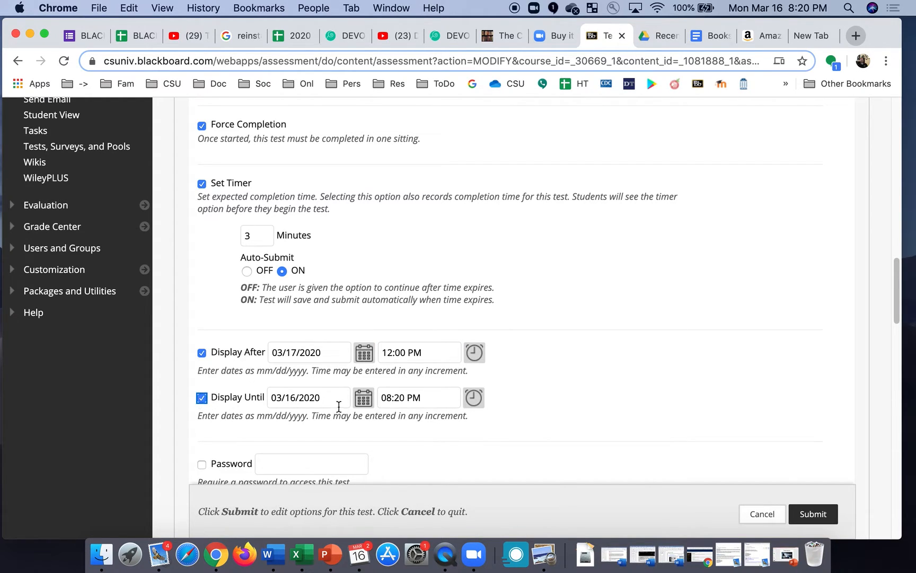
left_click(364, 397)
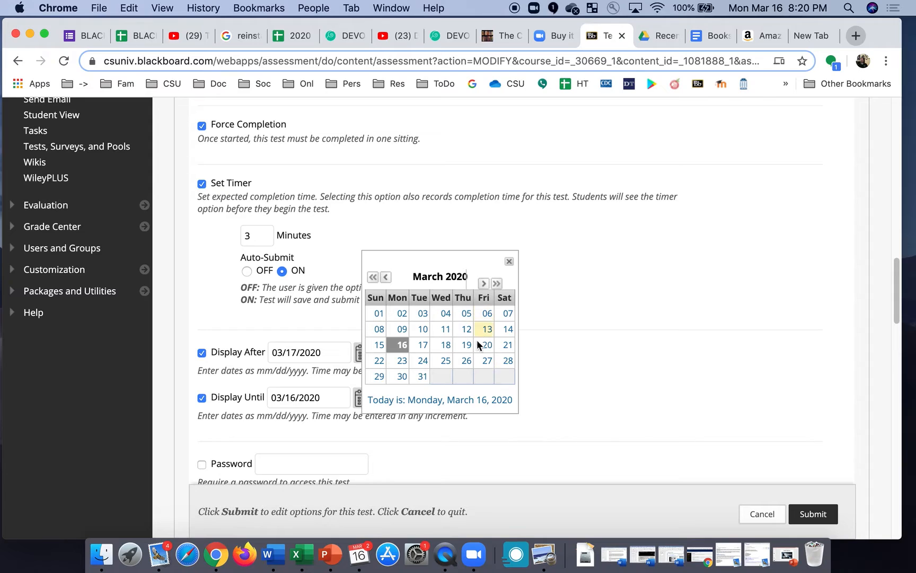
left_click(423, 346)
left_click(475, 397)
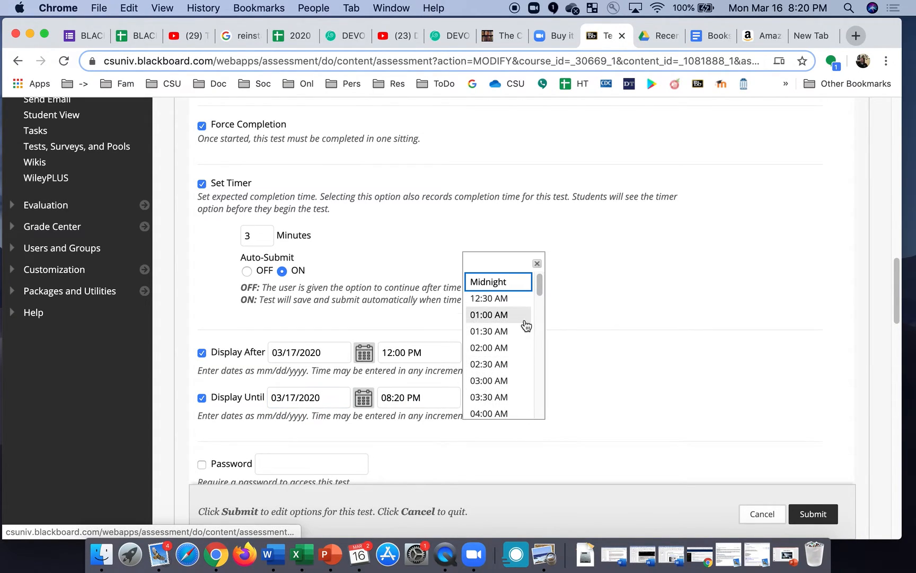
scroll(541, 403, "down", 20)
scroll(541, 407, "down", 2)
left_click(510, 410)
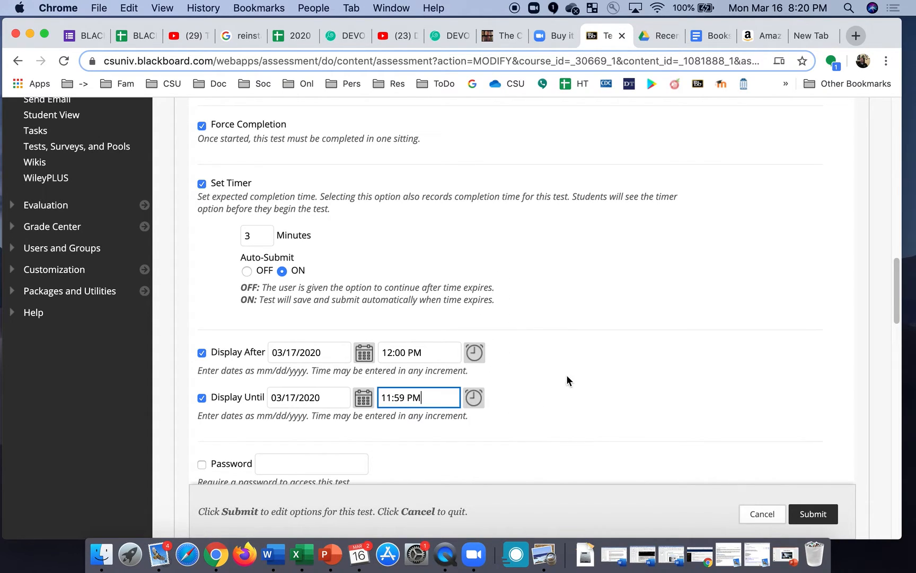
scroll(524, 359, "down", 5)
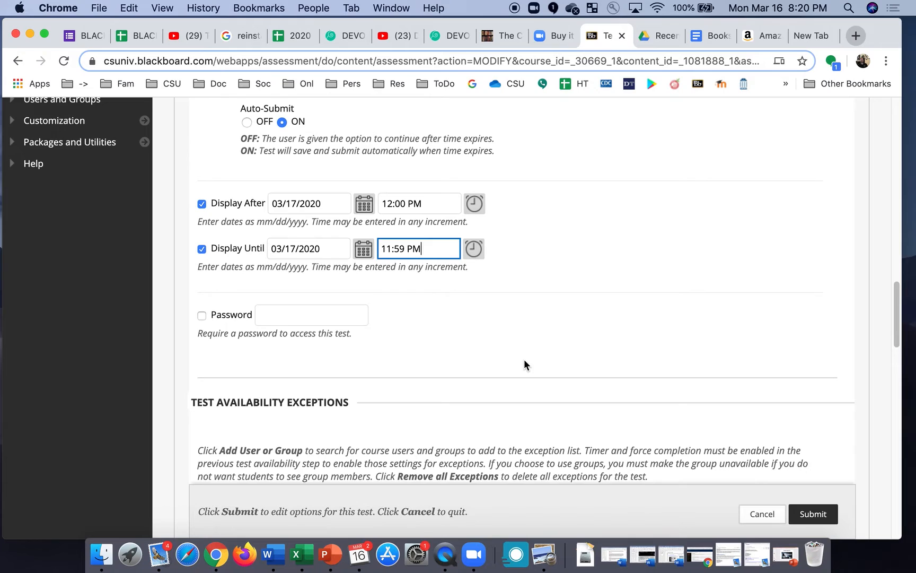
scroll(524, 359, "up", 1)
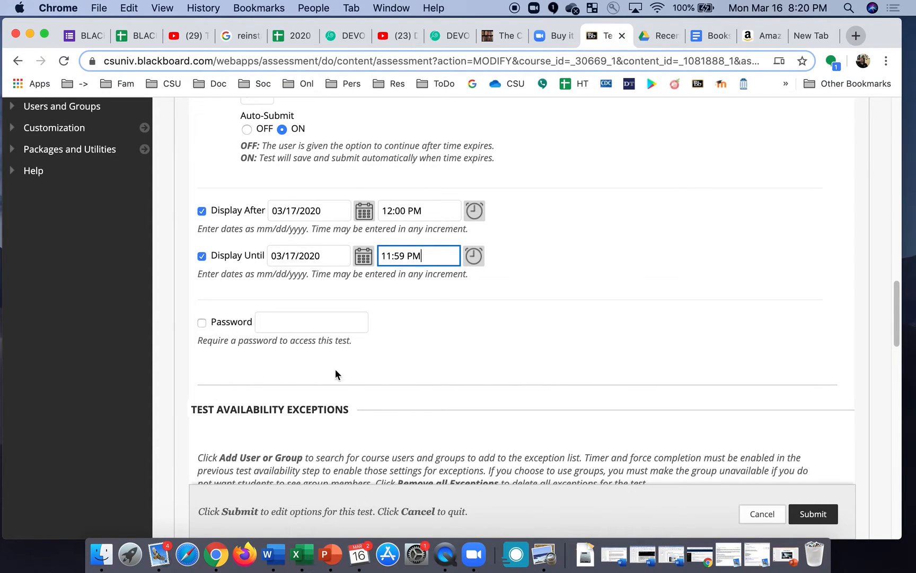
scroll(424, 401, "down", 6)
scroll(425, 401, "up", 1)
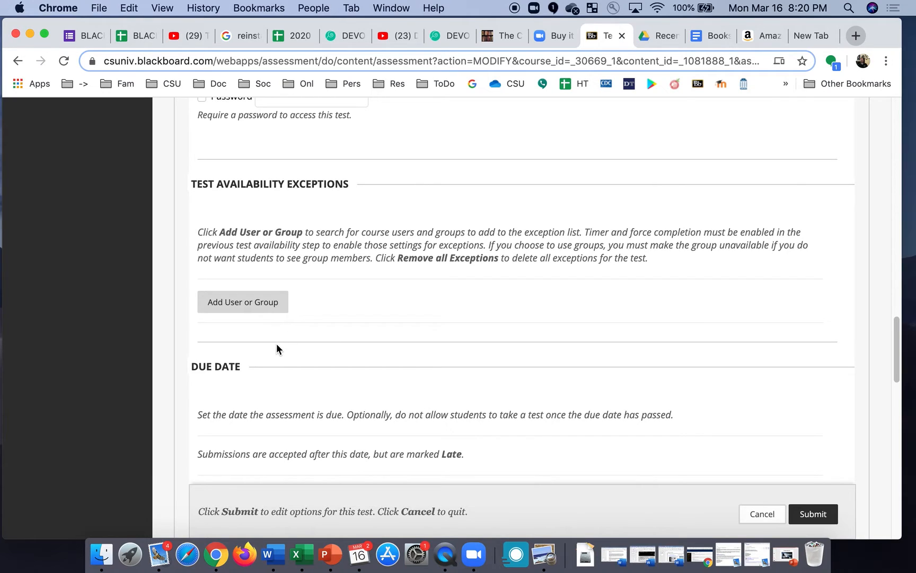
scroll(277, 345, "down", 4)
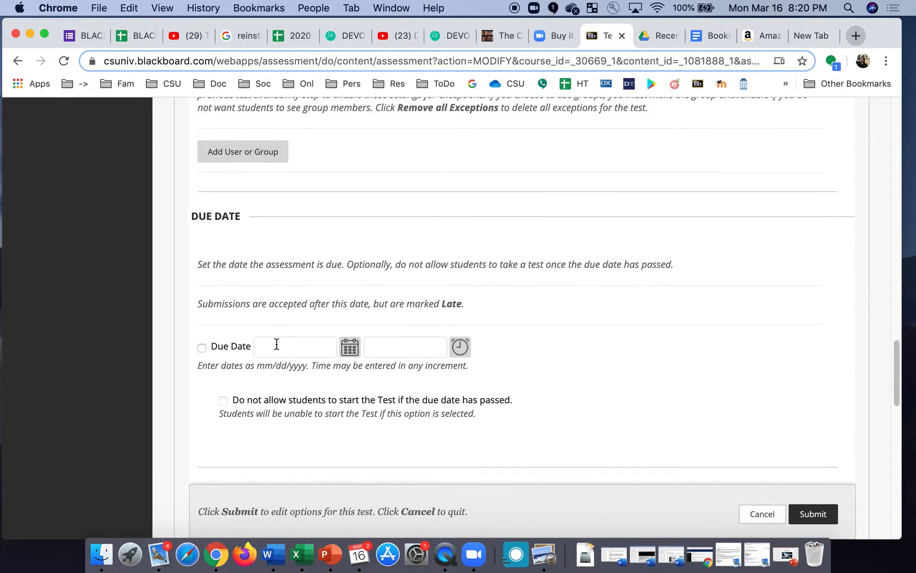
Enable Due Date and set it to March 17, 2020 at End of Day.
left_click(202, 347)
left_click(350, 350)
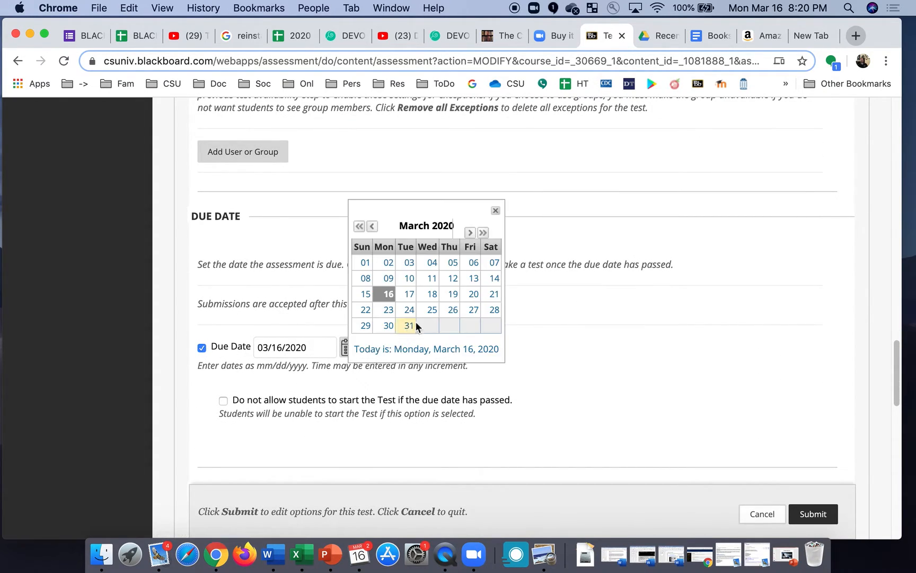
left_click(410, 295)
left_click(459, 348)
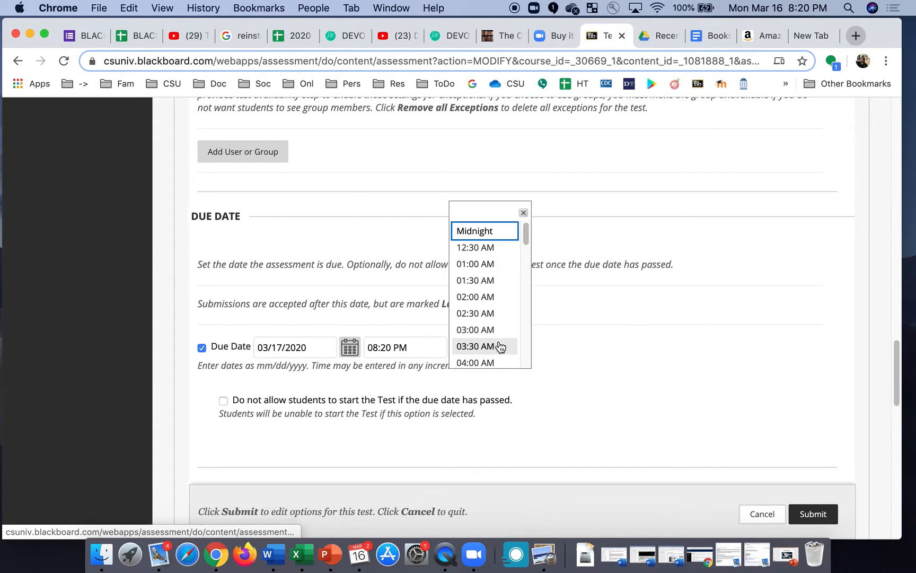
scroll(501, 347, "down", 15)
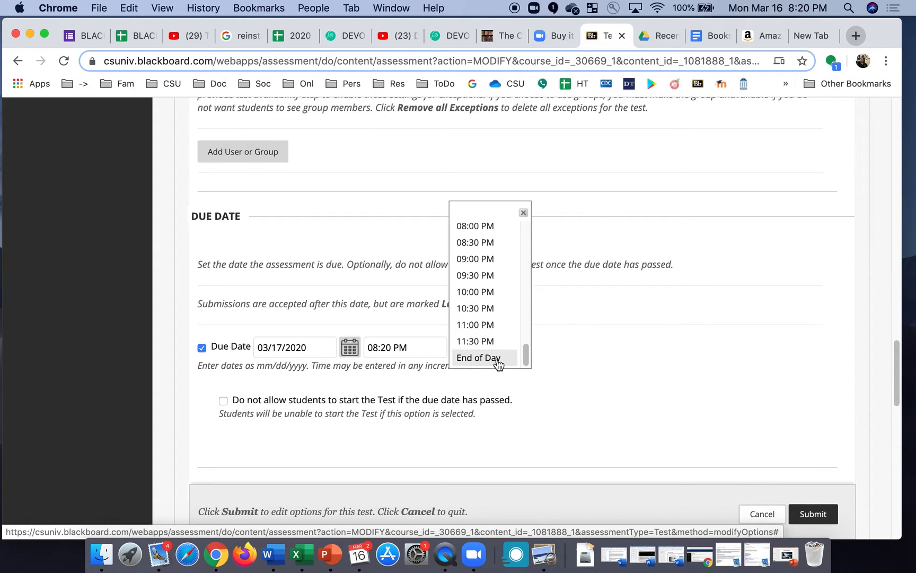
left_click(497, 359)
scroll(516, 392, "down", 3)
scroll(516, 394, "down", 5)
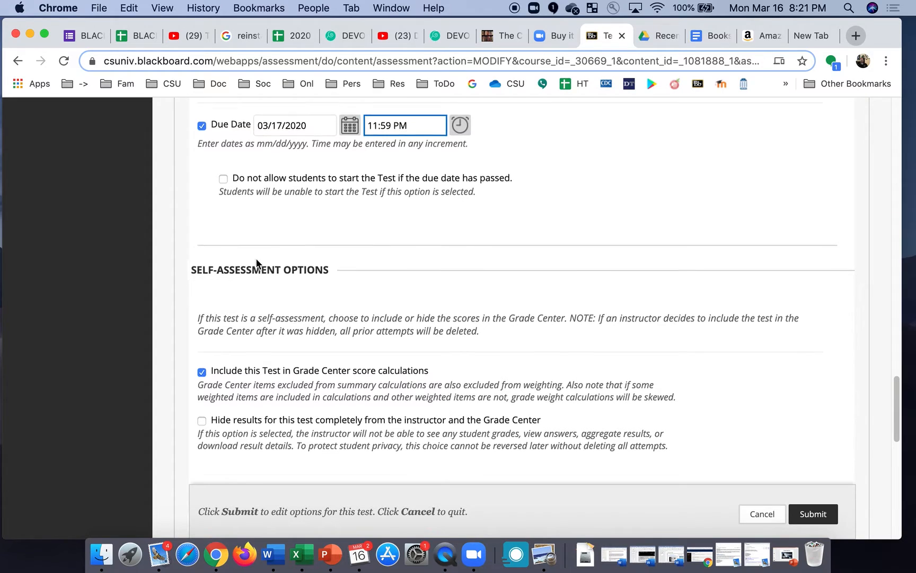
scroll(257, 263, "down", 6)
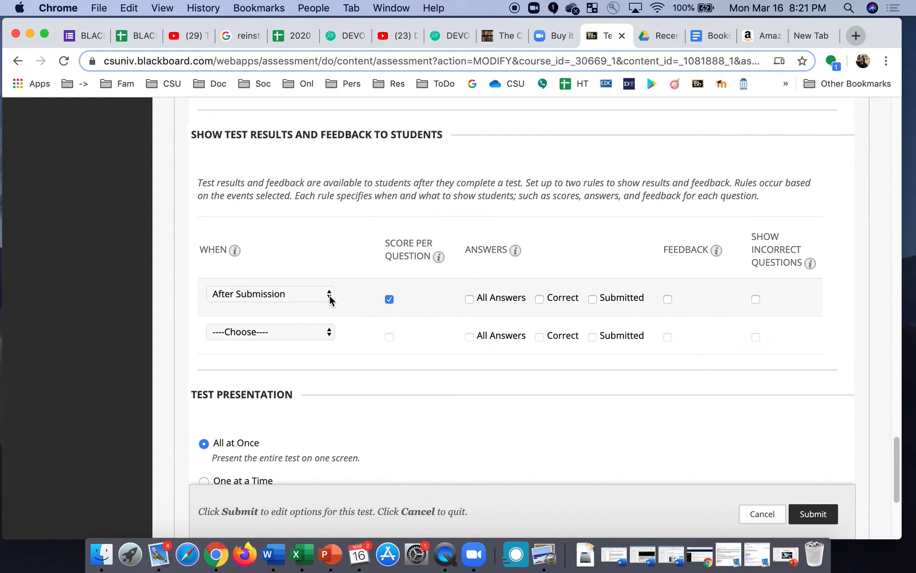
After Submission, show all answers, correct answers, submitted answers, feedback, and incorrect questions.
left_click(329, 296)
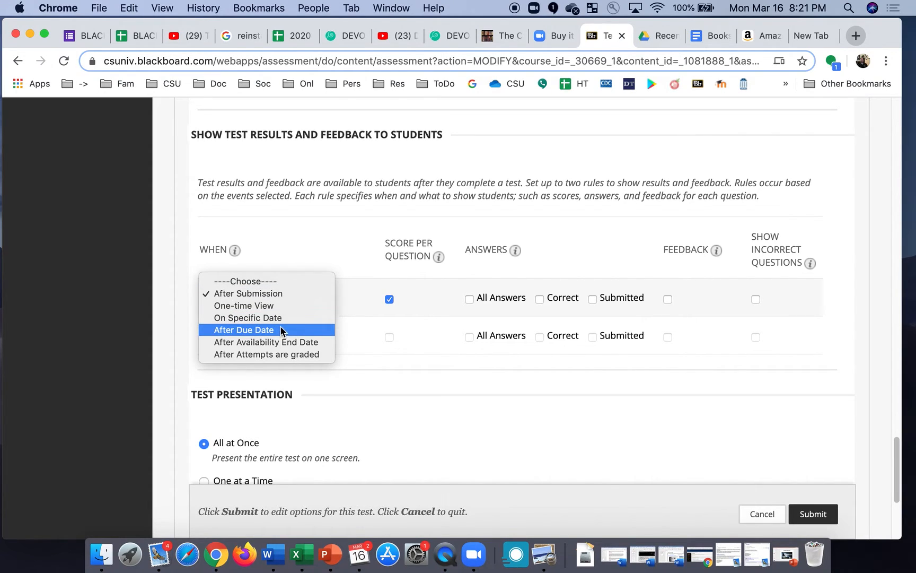
left_click(292, 297)
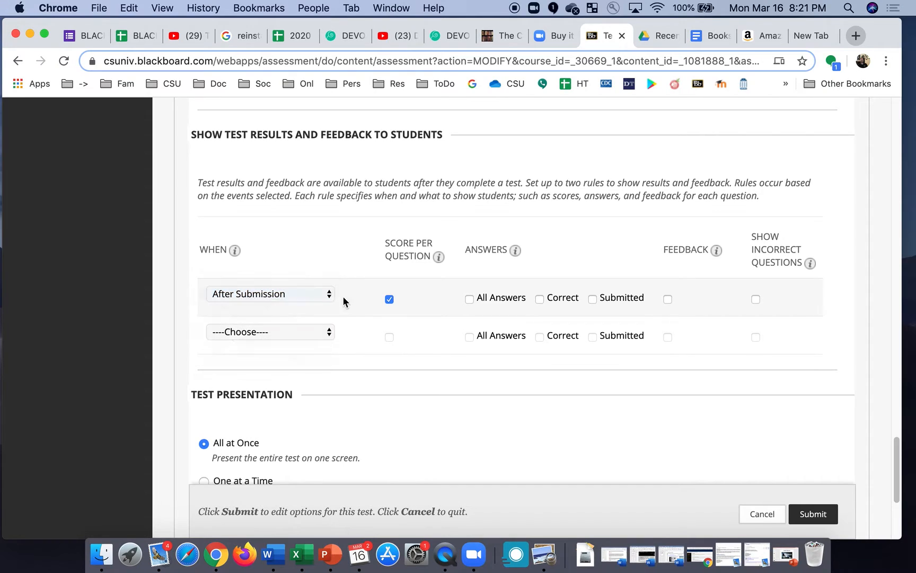
left_click(469, 299)
left_click(541, 299)
left_click(592, 299)
left_click(668, 300)
left_click(757, 299)
Present questions one at a time, randomize them, and save the test options.
scroll(487, 398, "down", 5)
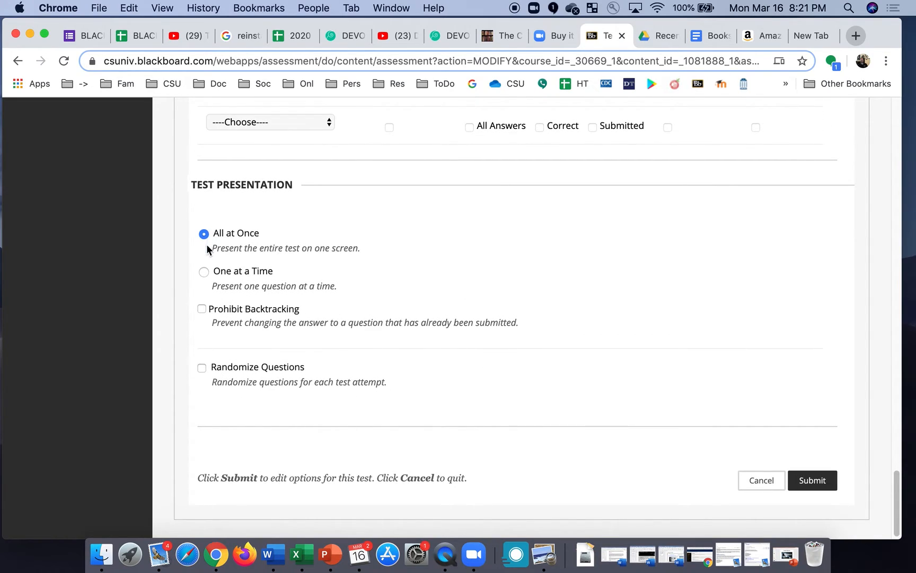
left_click(205, 273)
left_click(202, 369)
left_click(227, 374)
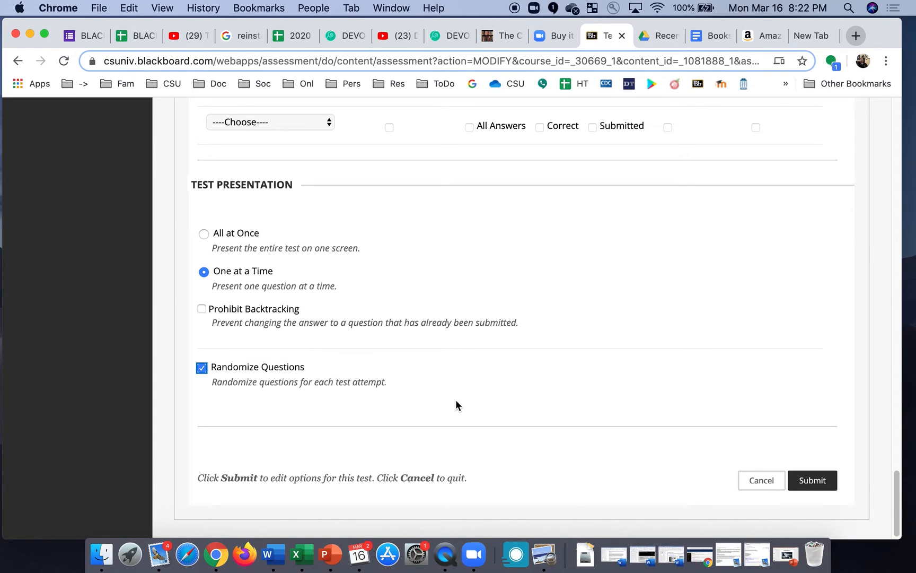
left_click(814, 484)
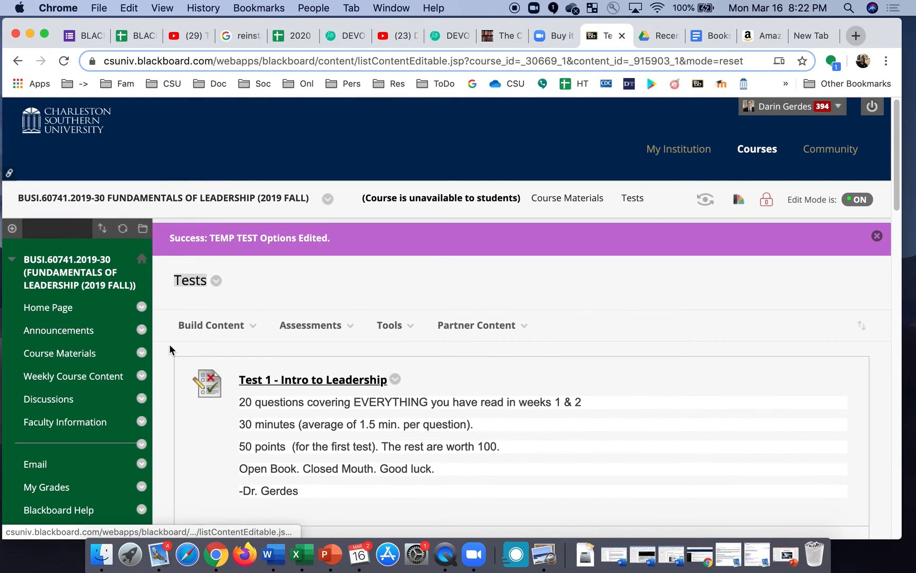
Open the Full Grade Center from the Control Panel's Grade Center.
scroll(170, 348, "down", 8)
scroll(170, 346, "up", 1)
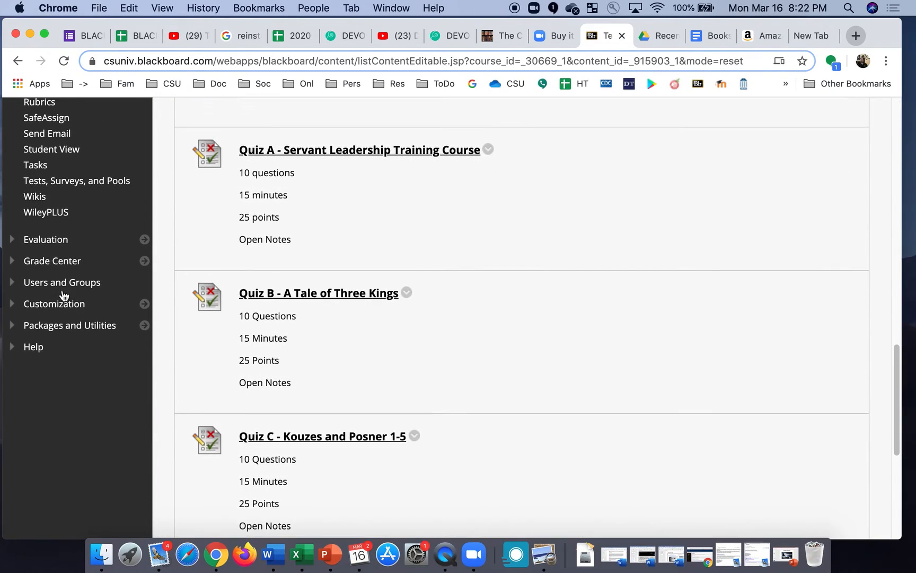
left_click(46, 262)
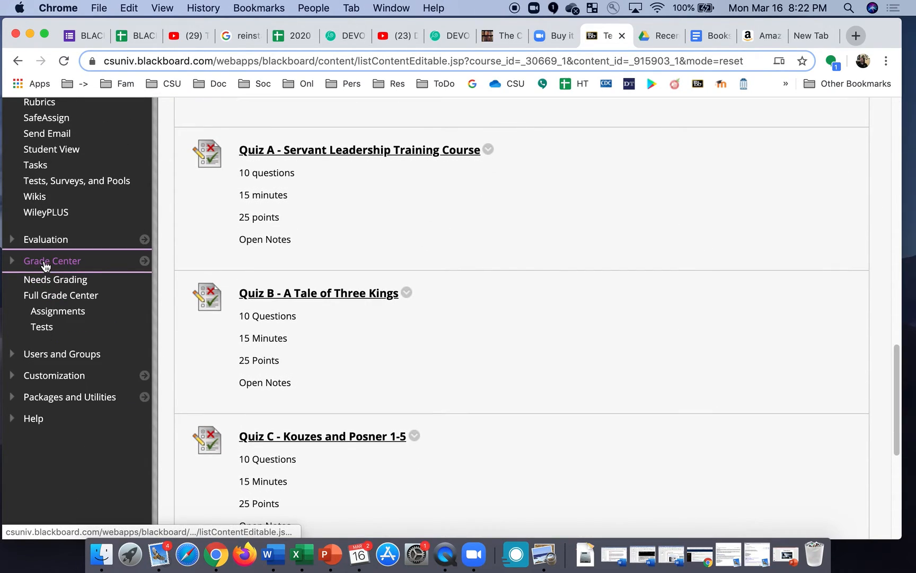
left_click(62, 295)
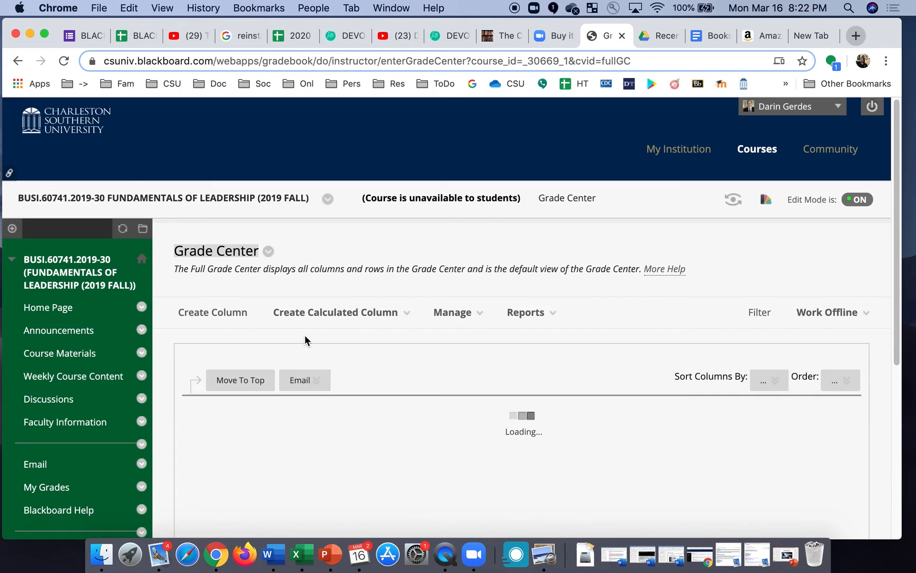
Move along the last student's grade row to the empty TEMP TEST cell.
scroll(304, 336, "down", 5)
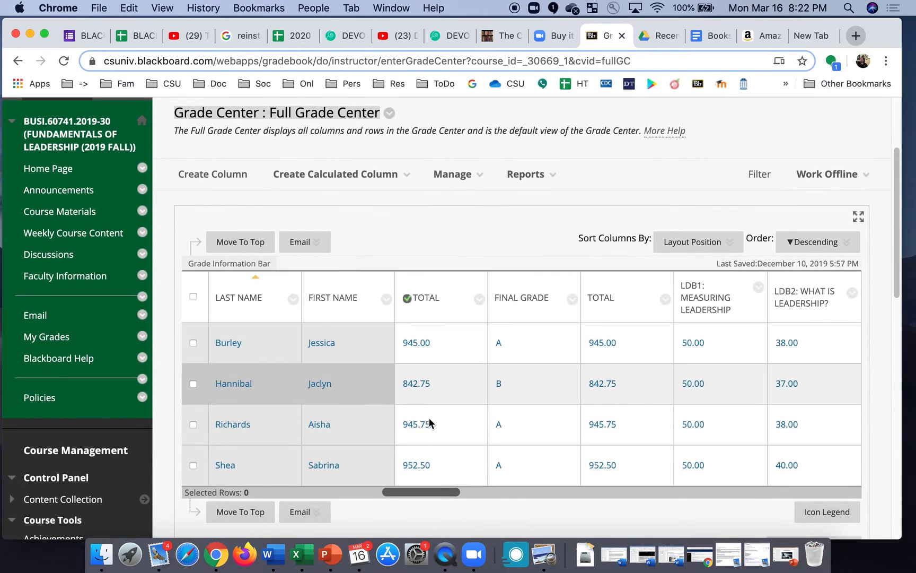
left_click(443, 452)
key("Tab")
key("Tab")
key("Tab")
key("Tab")
key("Tab")
key("Tab")
key("Tab")
key("Tab")
key("Tab")
key("Tab")
key("Tab")
key("Tab")
key("Tab")
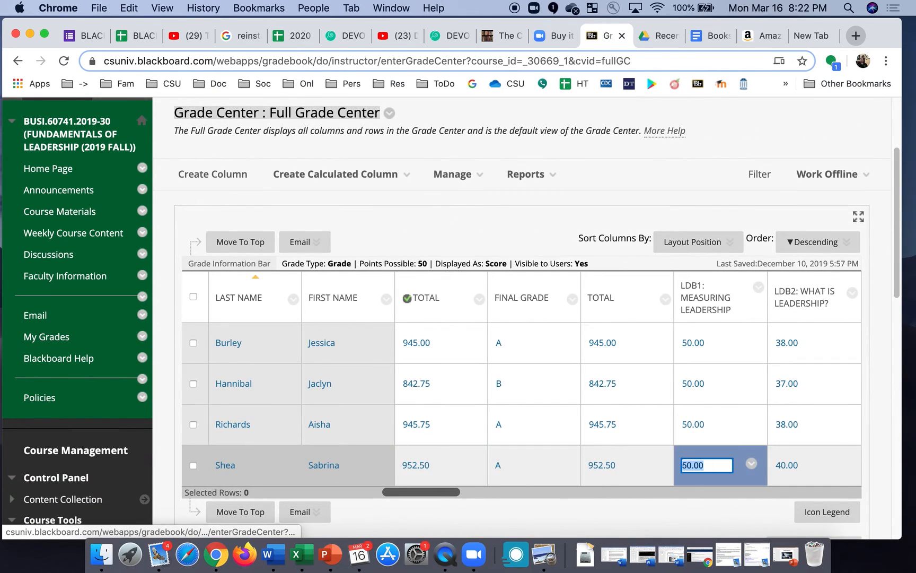
key("Tab")
key("Tab")
key("Tab")
key("Tab")
key("Tab")
key("Tab")
key("Tab")
key("Tab")
key("Tab")
key("Tab")
key("Tab")
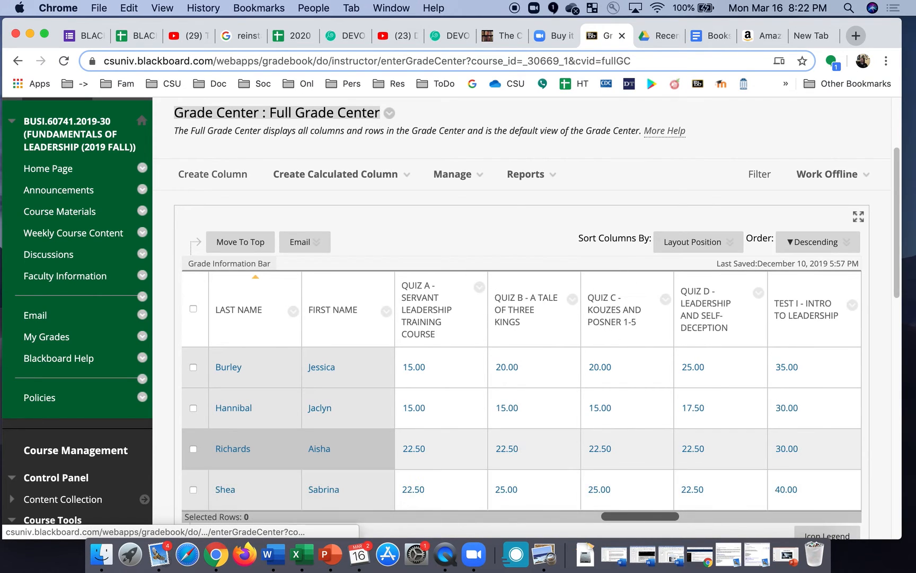
key("Tab")
key("Tab")
key("Tab")
key("Tab")
key("Tab")
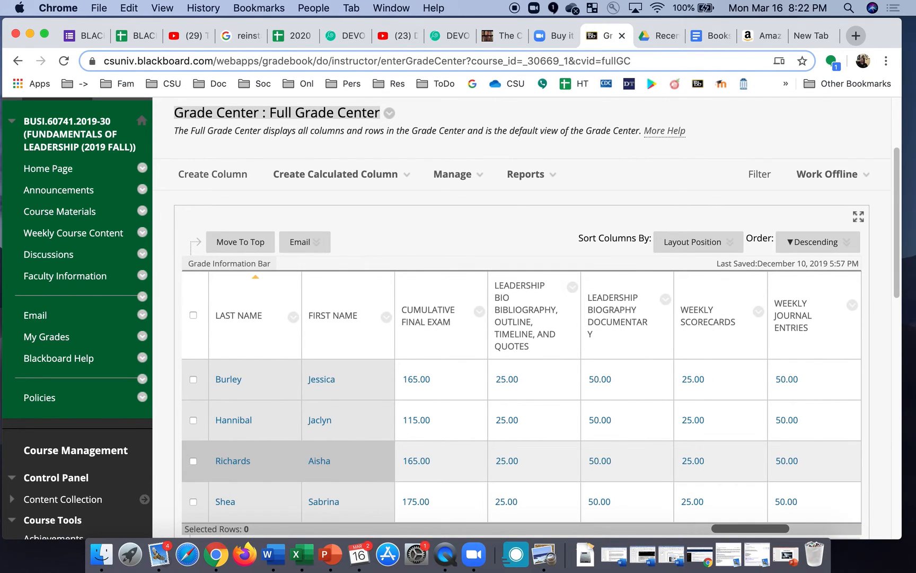
key("Tab")
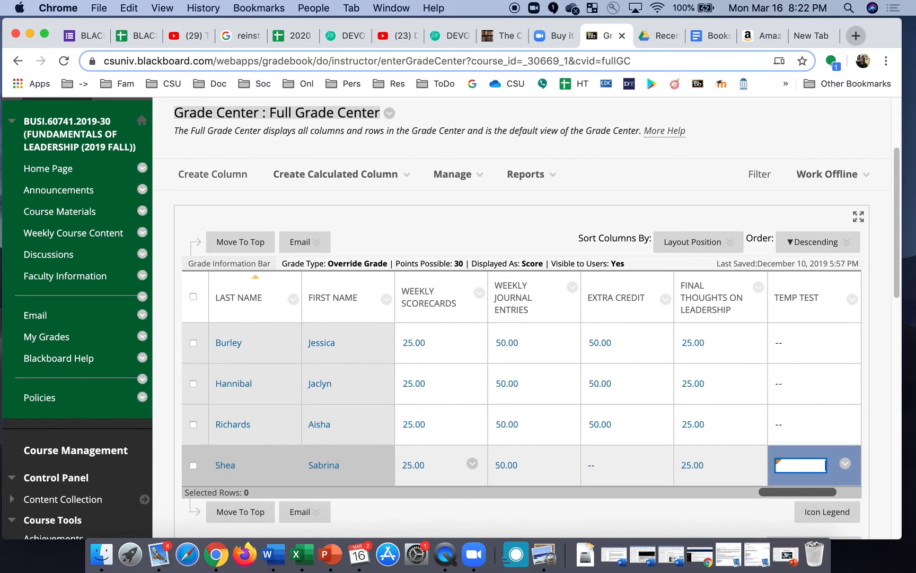